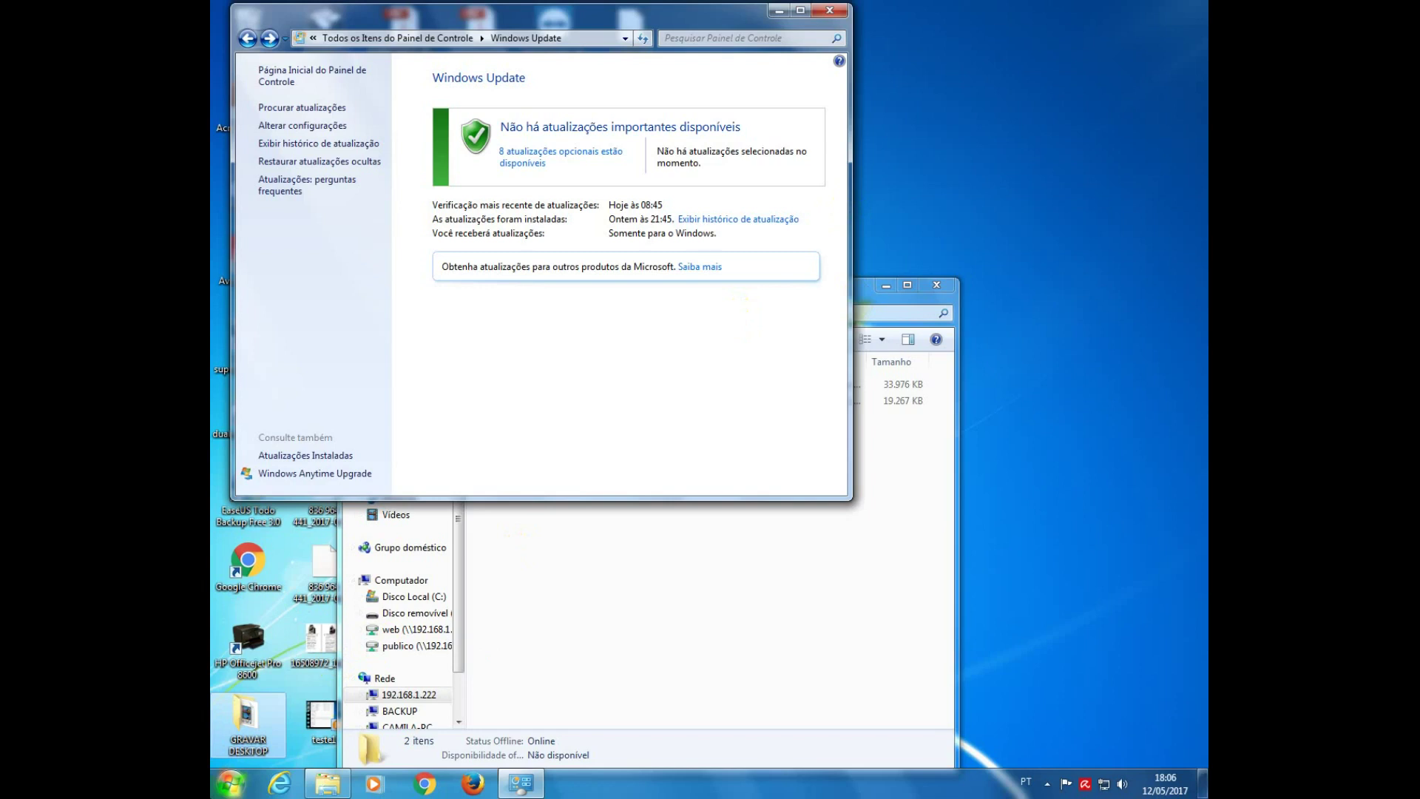
- Open Windows Update from the Control Panel and check for new updates
left_click(230, 783)
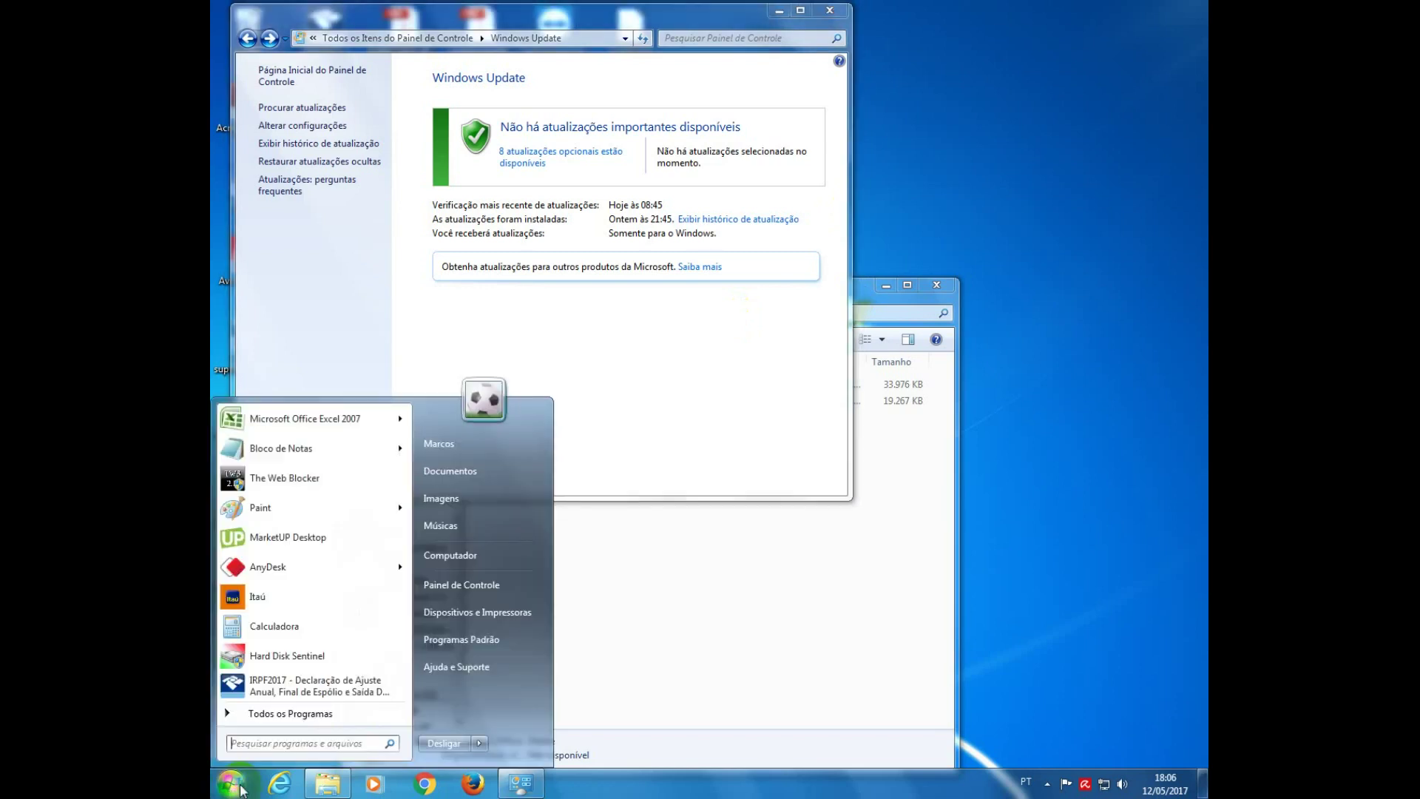
right_click(520, 584)
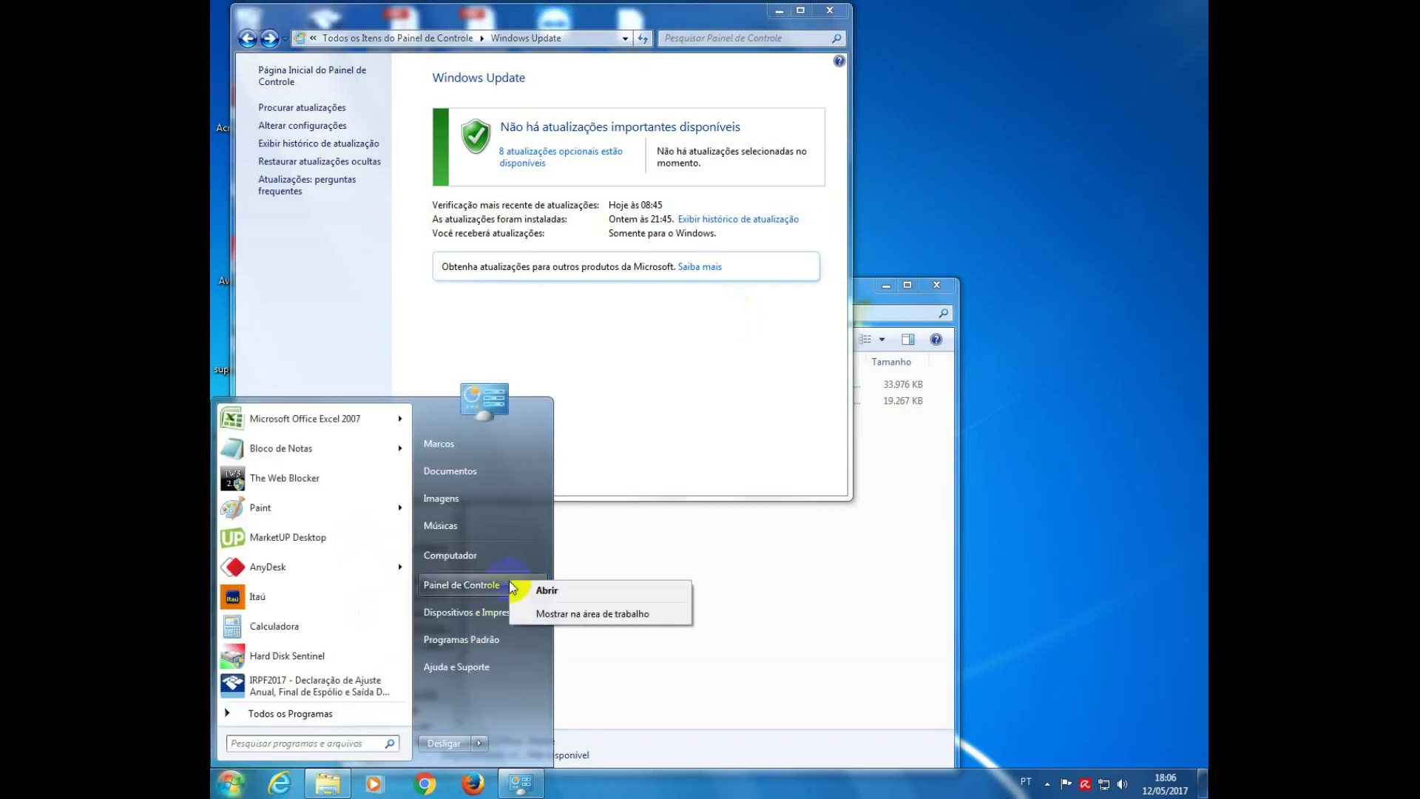
key("Escape")
left_click(490, 585)
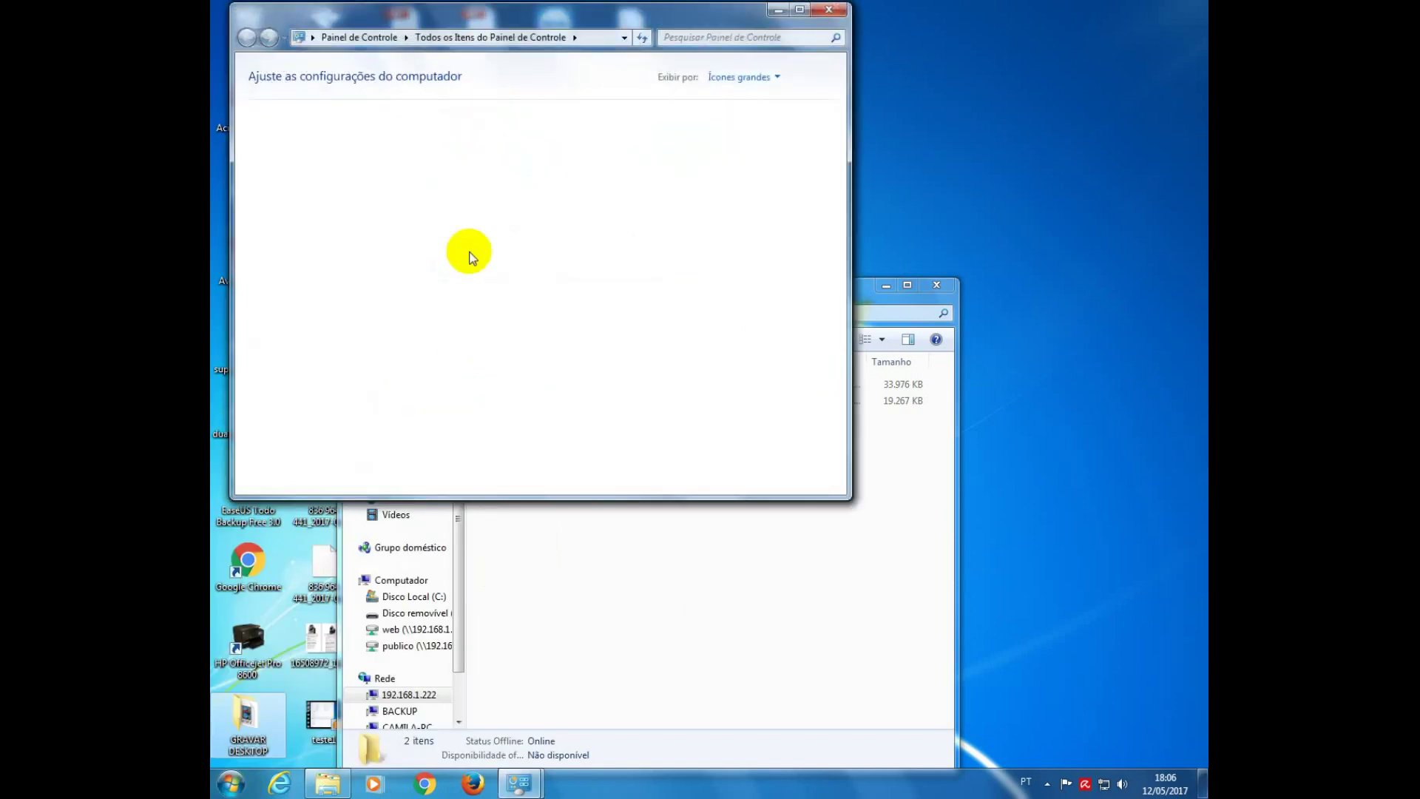
scroll(836, 436, "down", 5)
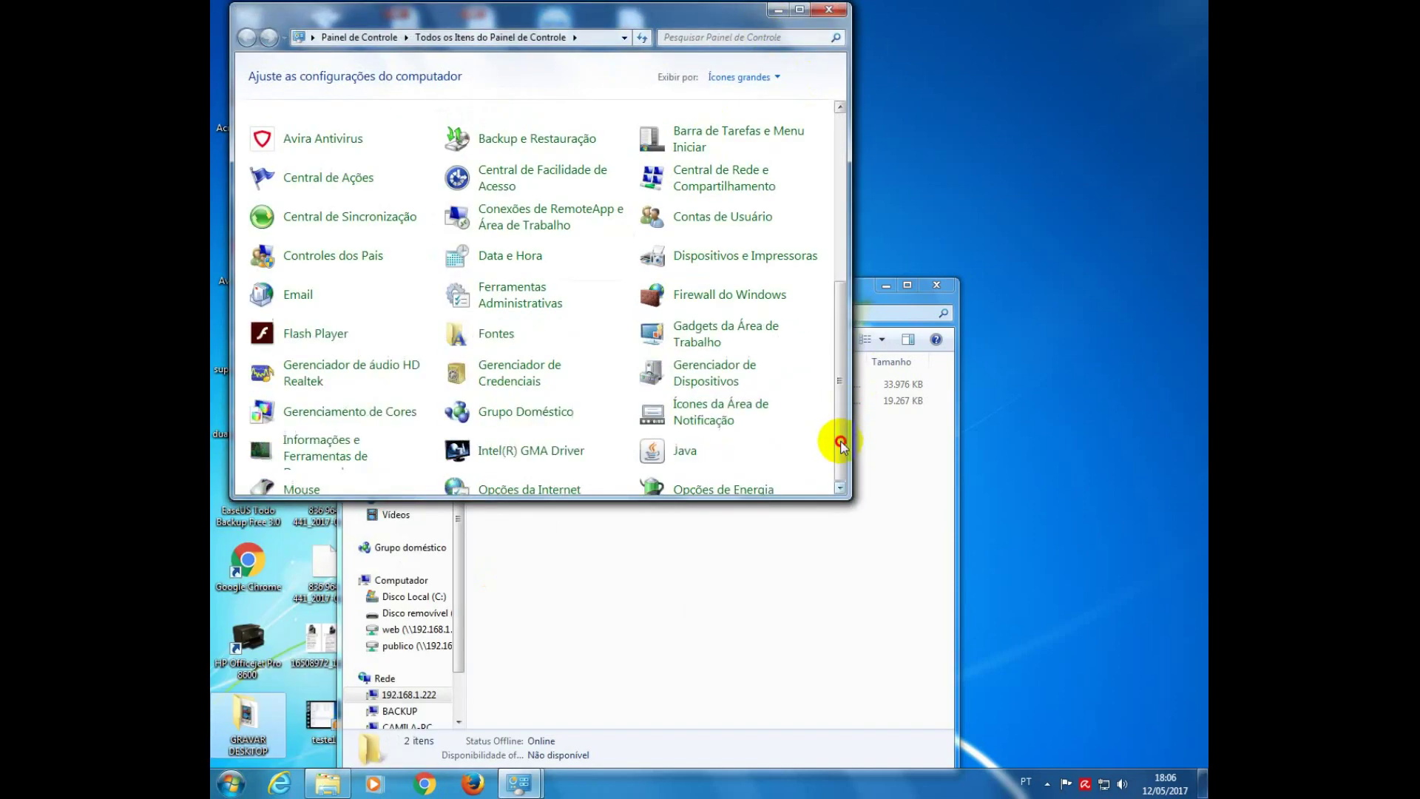
left_click(292, 477)
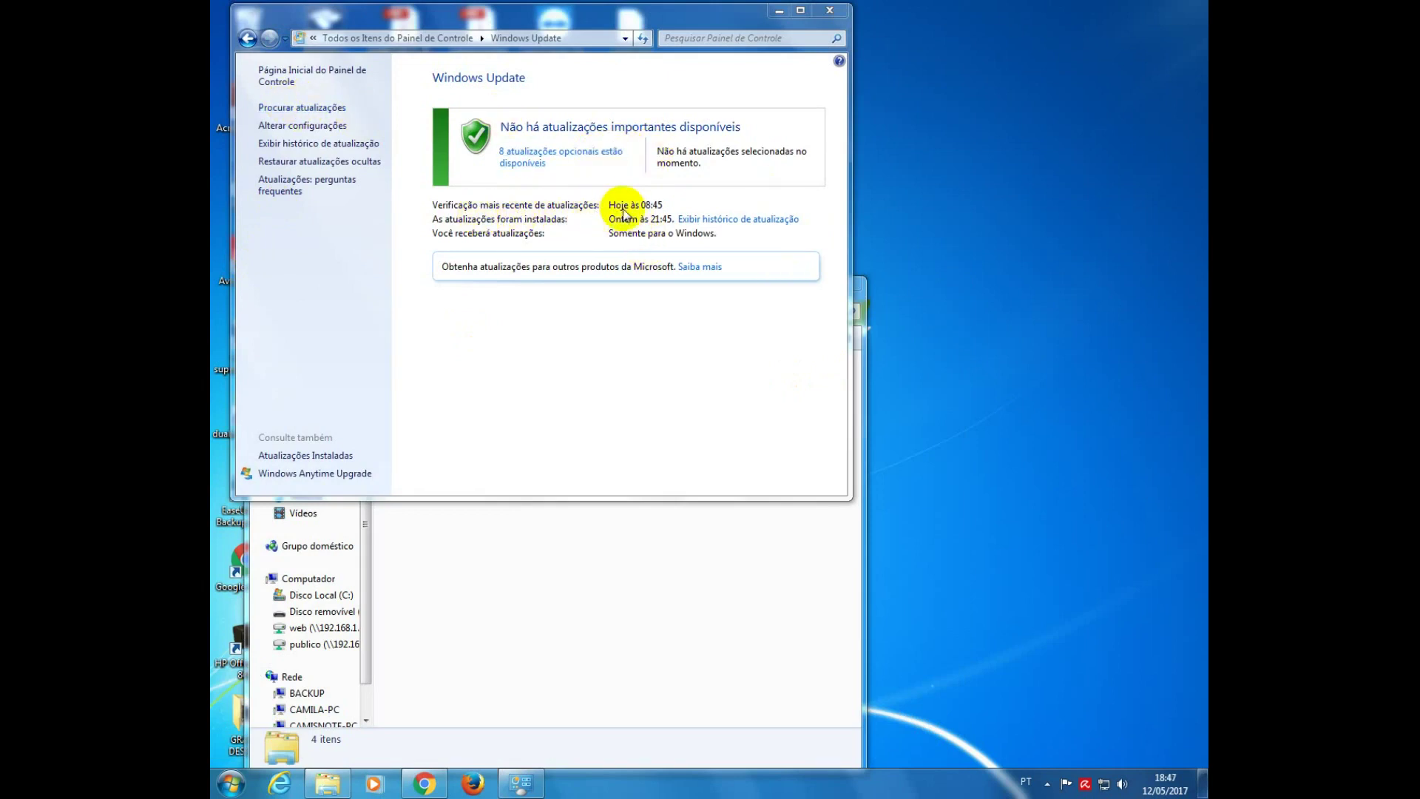
left_click(315, 108)
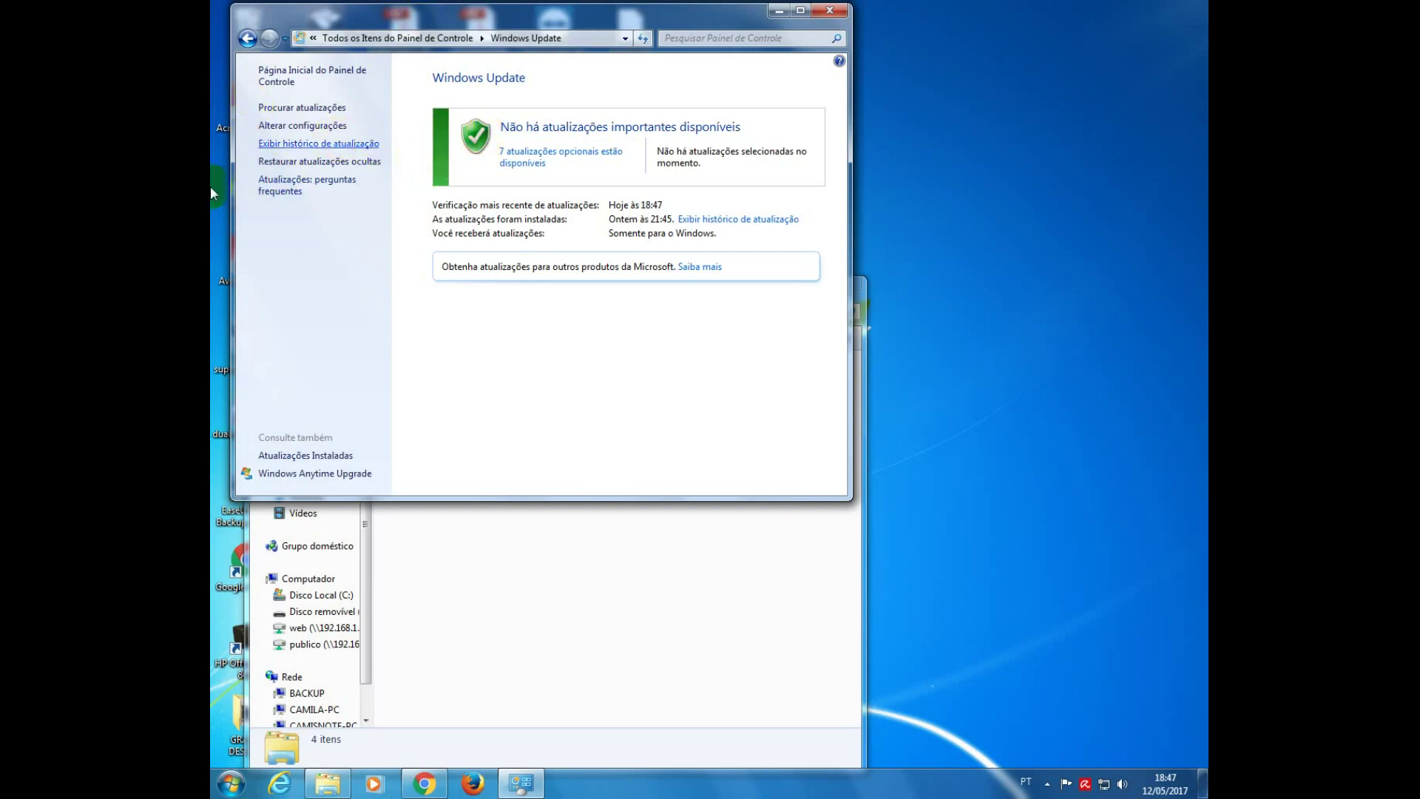
- Open the update history, widen the Nome column and examine the KB4012212 and KB4012215 security update entries
left_click(316, 143)
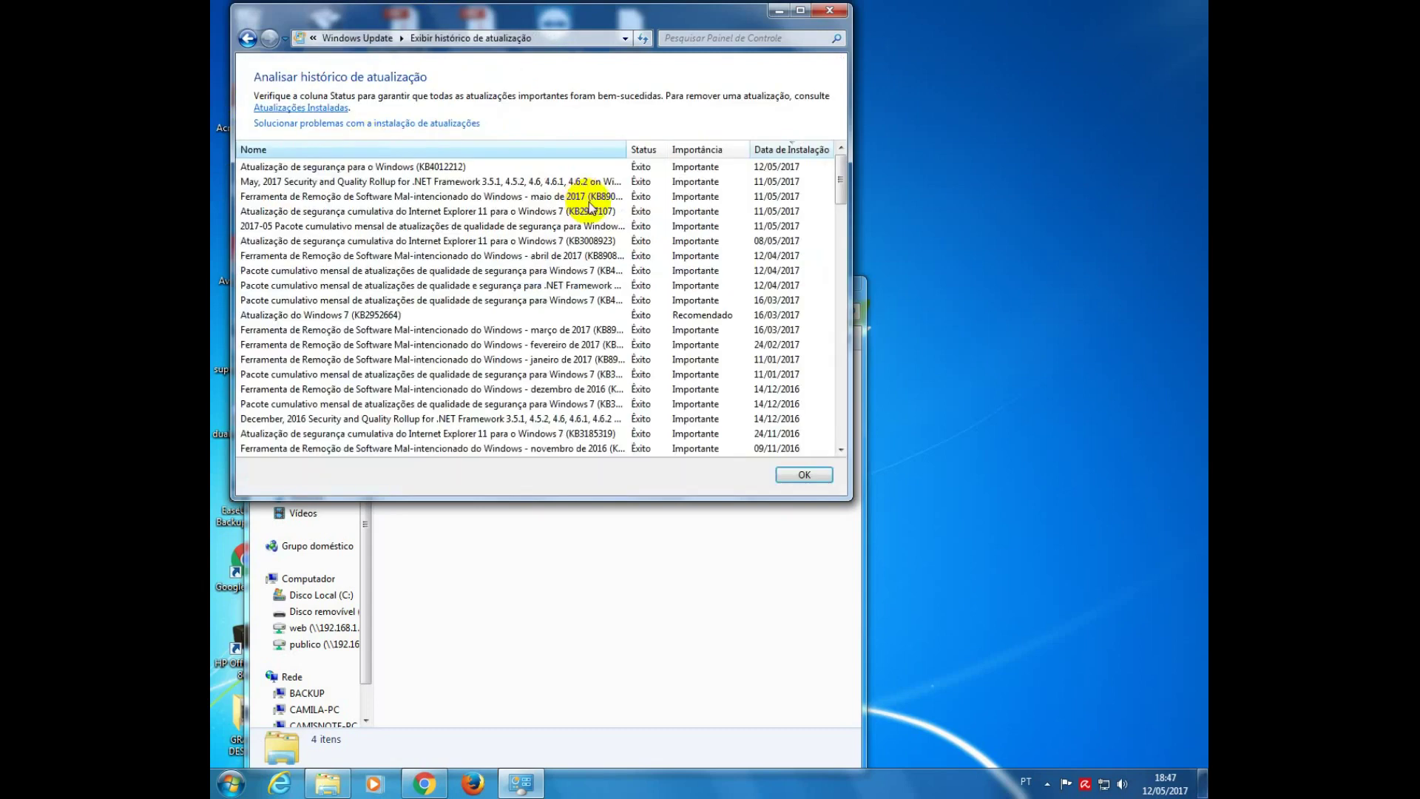
left_click(424, 168)
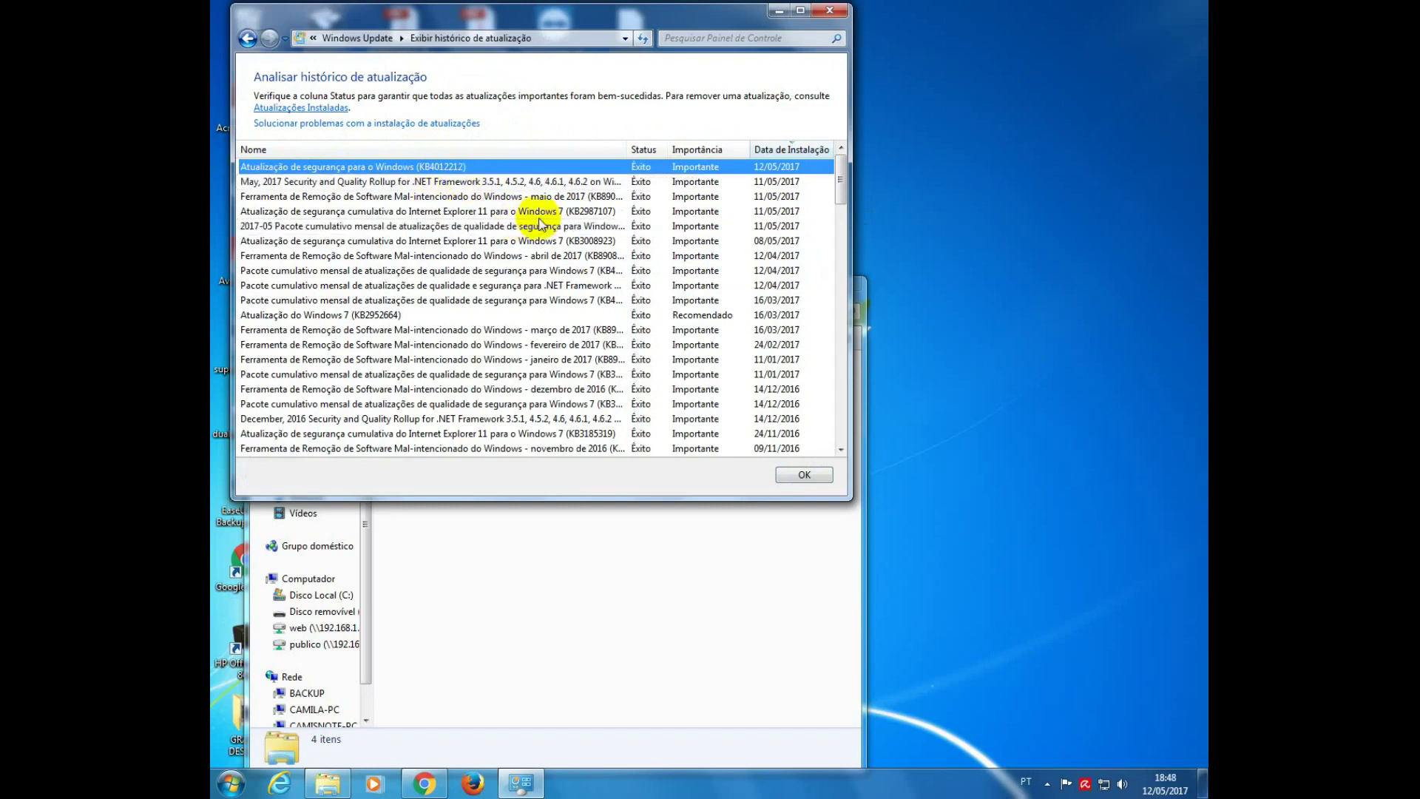
left_click_drag(627, 148, 689, 149)
left_click(620, 300)
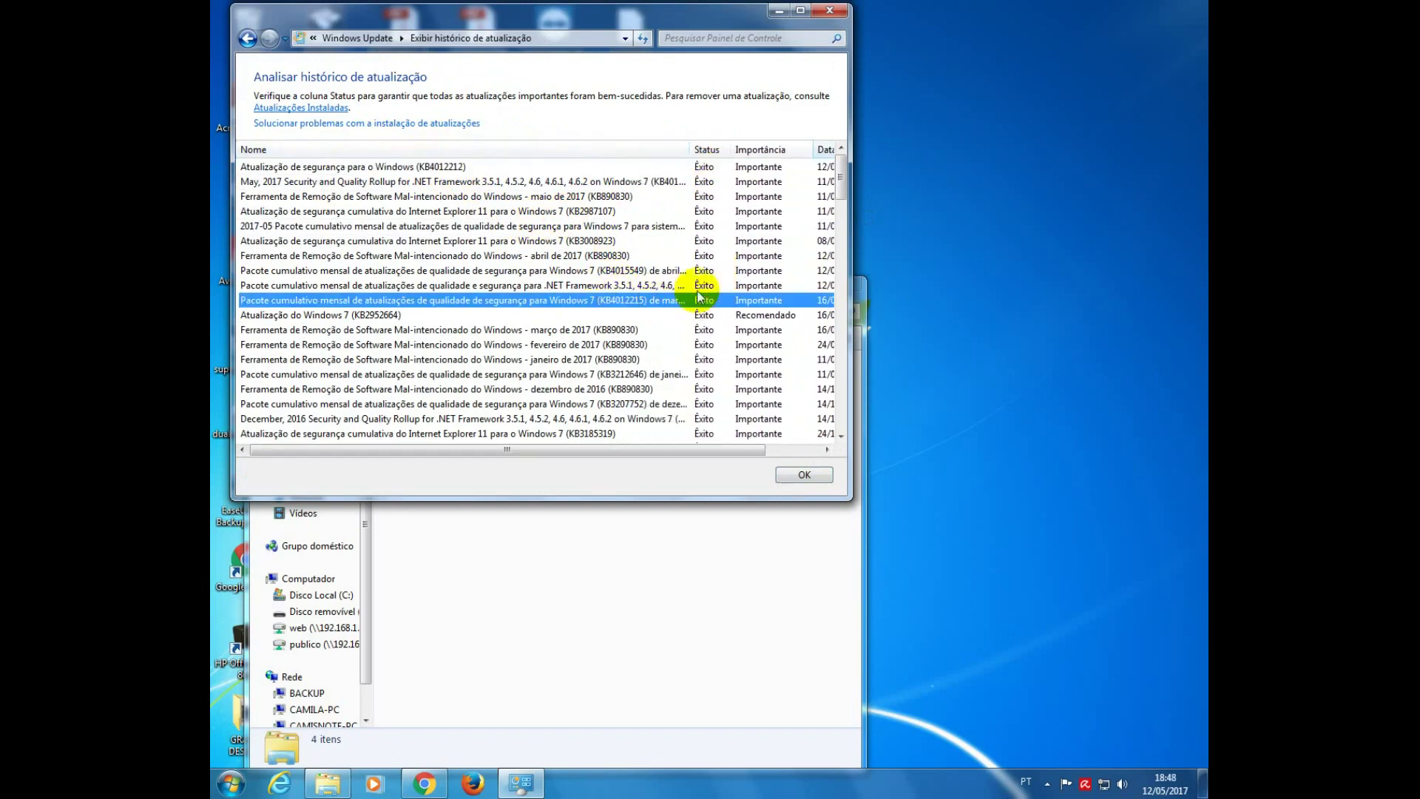
left_click(742, 449)
left_click_drag(742, 449, 482, 445)
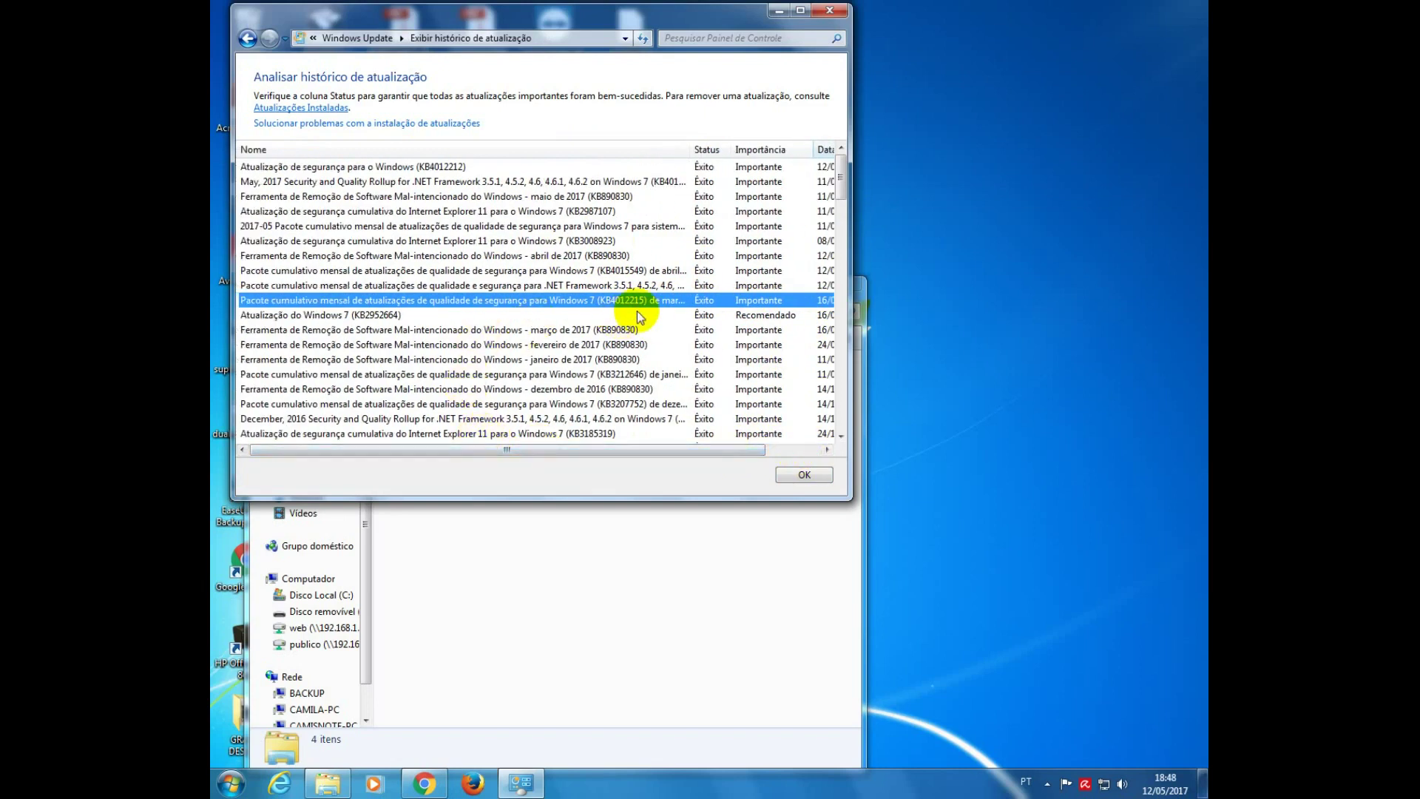
left_click(802, 449)
left_click_drag(805, 455, 675, 444)
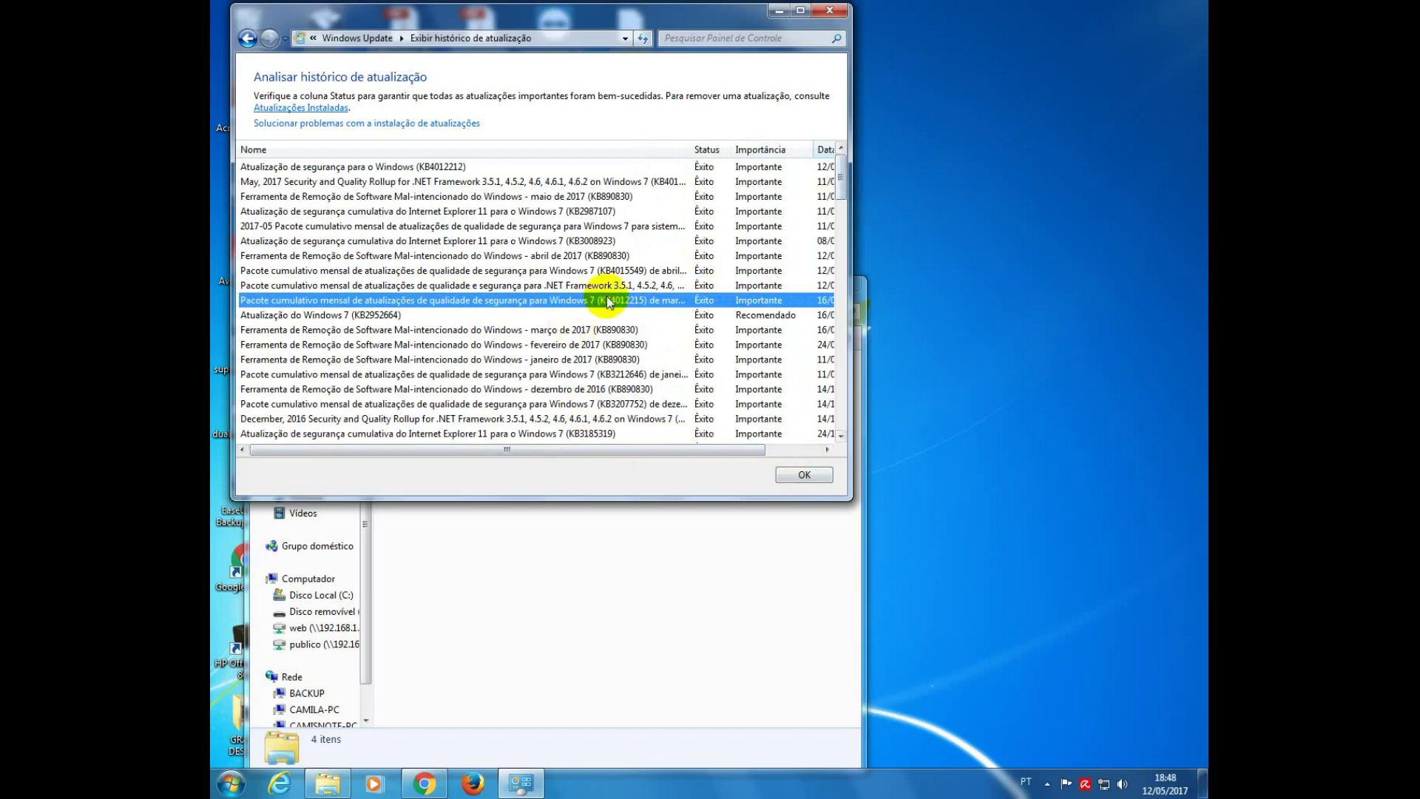
left_click(799, 478)
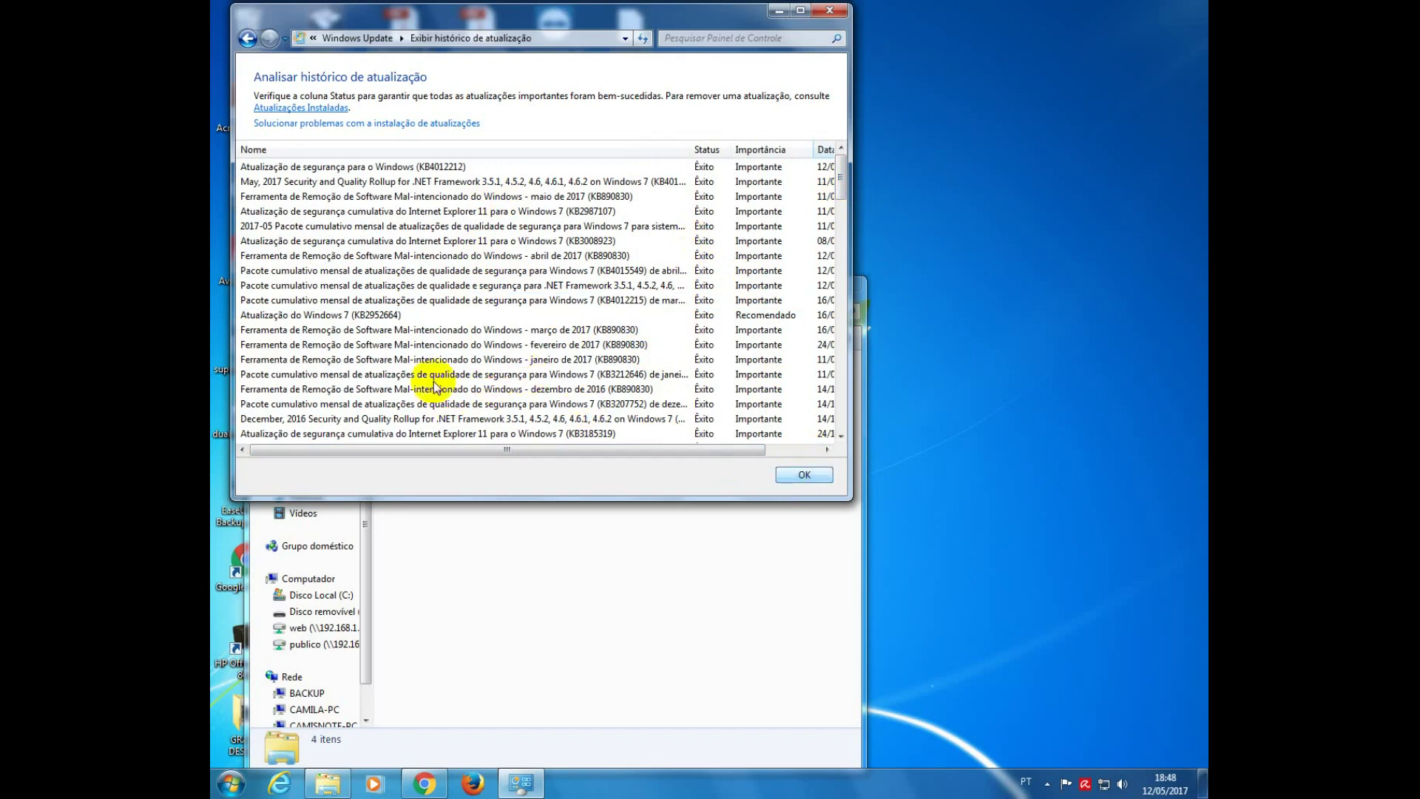
- Return to the Windows Update overview and review the list of optional updates without selecting any
left_click(247, 37)
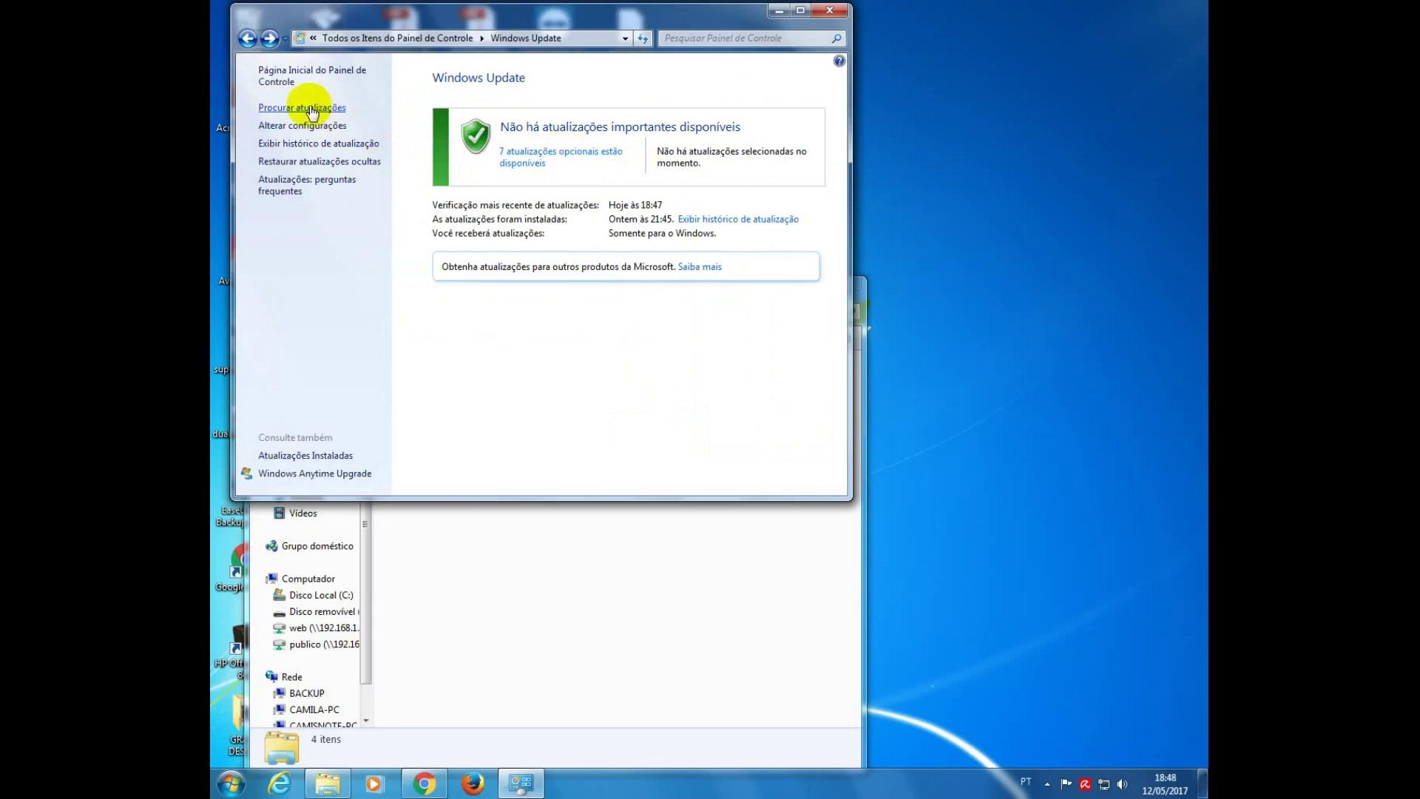
left_click(518, 156)
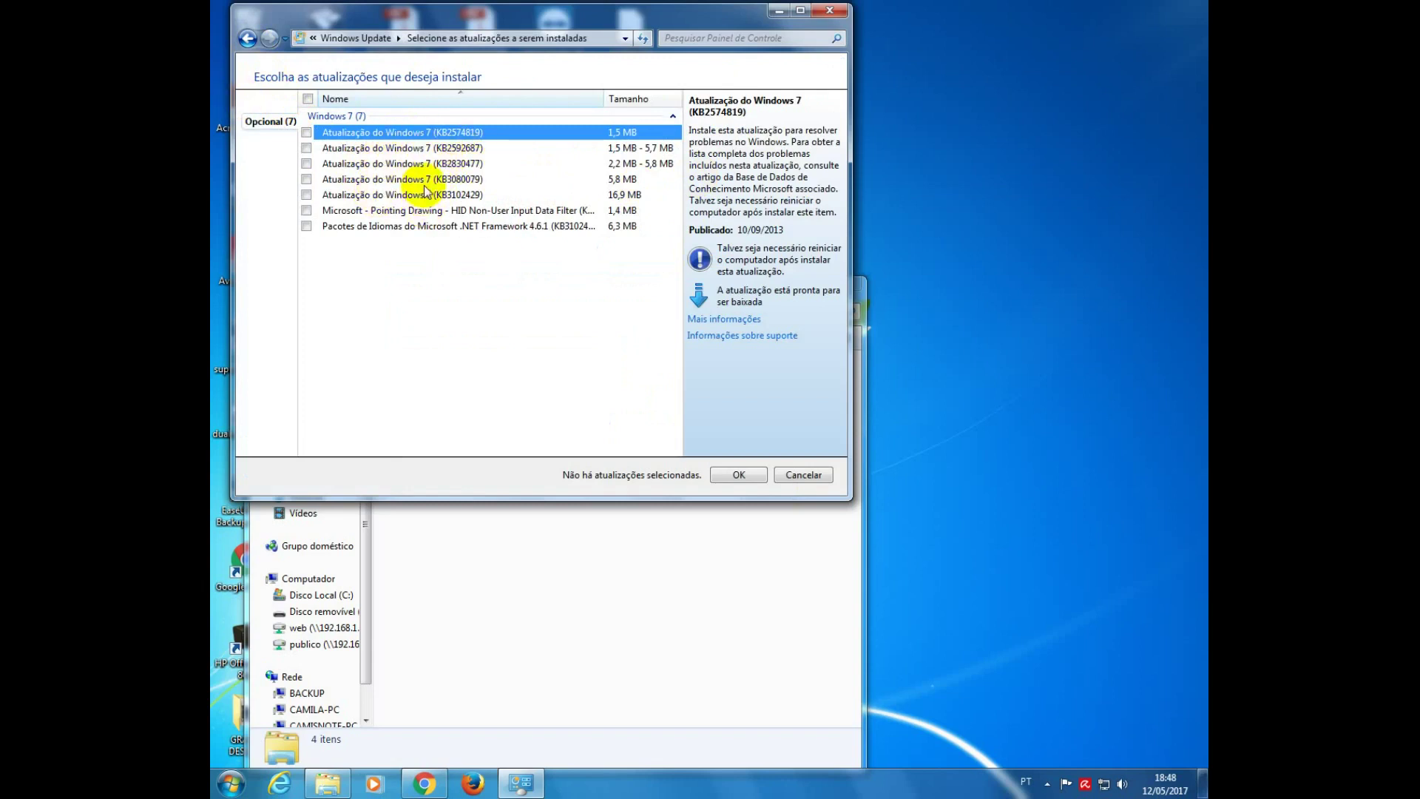
left_click(247, 38)
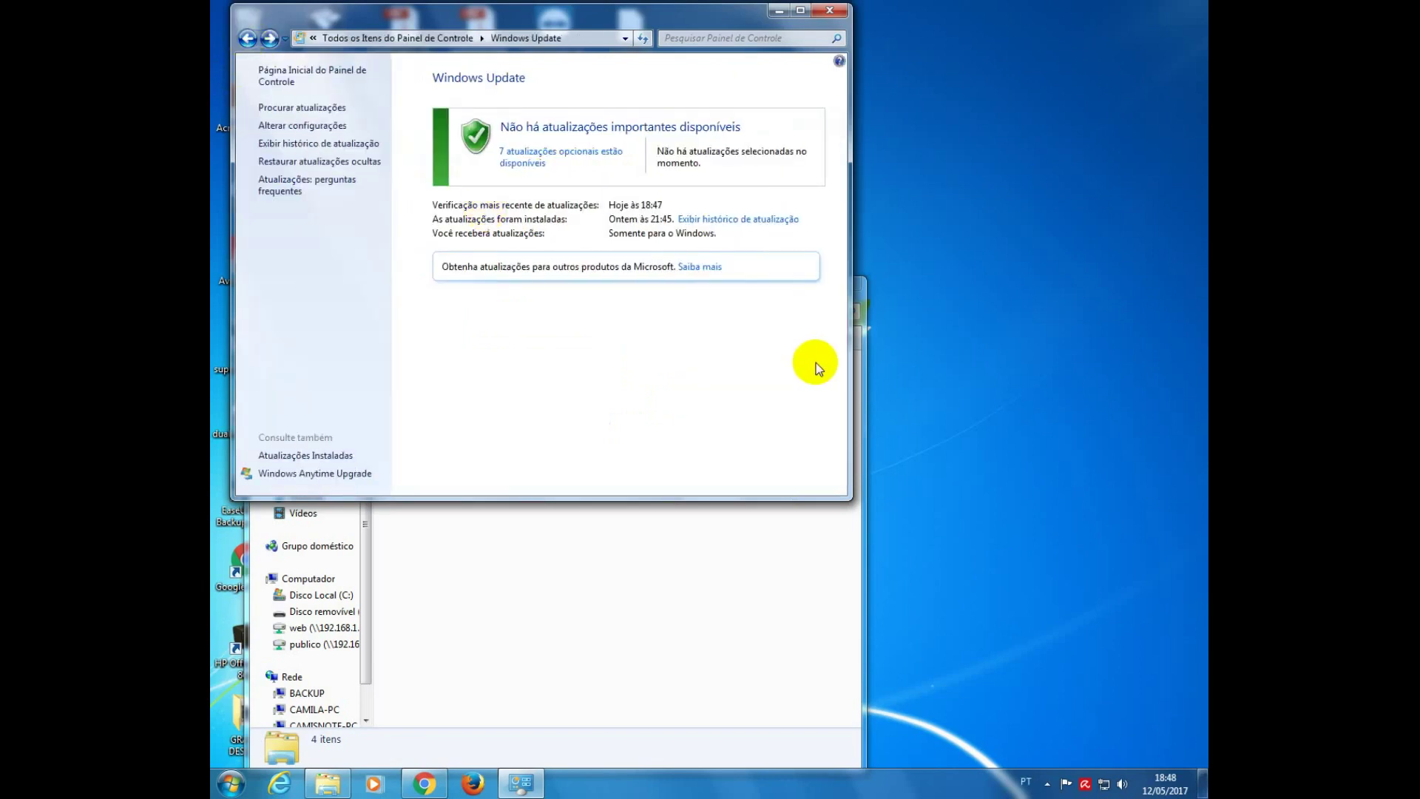
- Switch to Chrome and, in the MS17-010 bulletin, open the catalog link for Windows 7 Service Pack 1 32-bit, monthly rollup 4012215
left_click(420, 785)
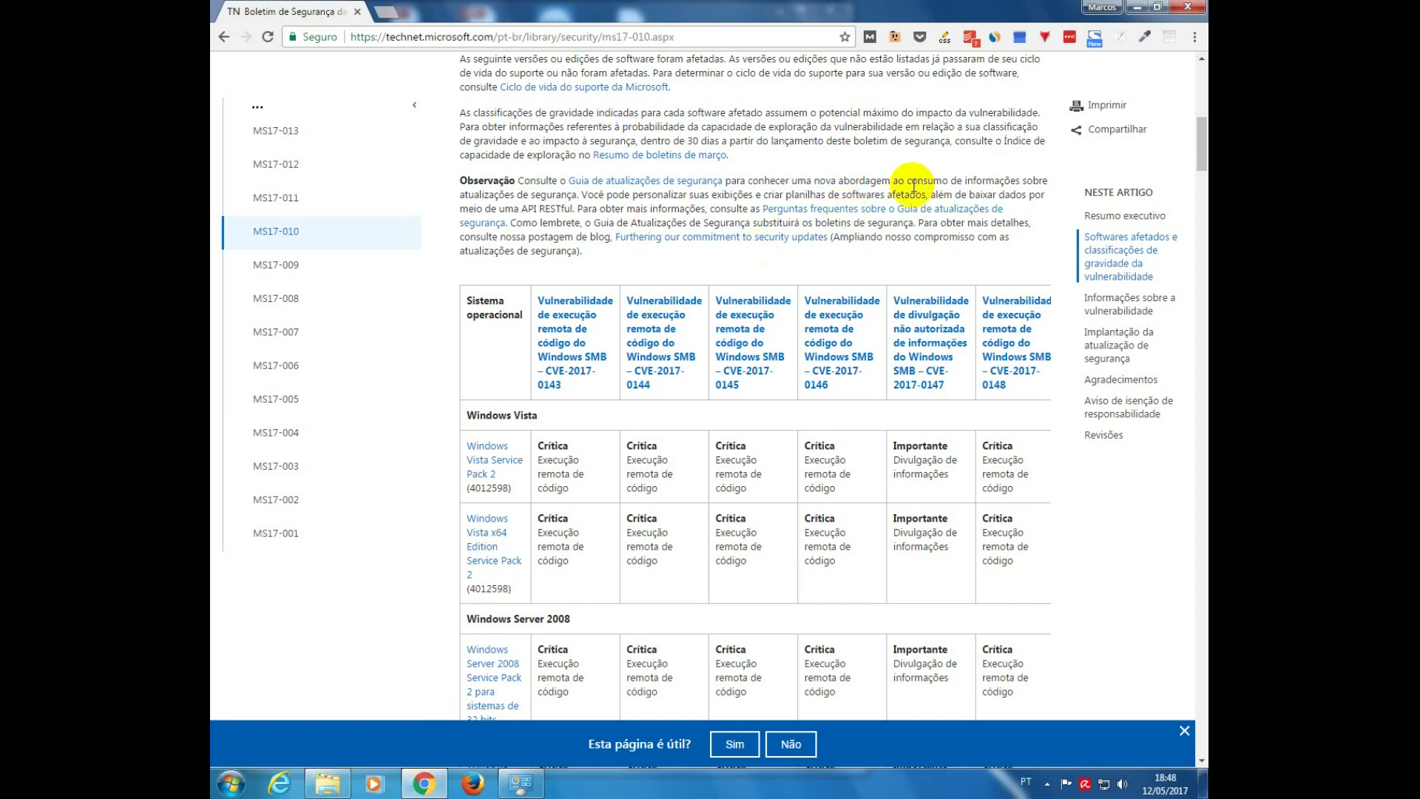
mouse_move(1202, 159)
left_mouse_down()
mouse_move(1202, 124)
mouse_move(1196, 178)
left_mouse_up()
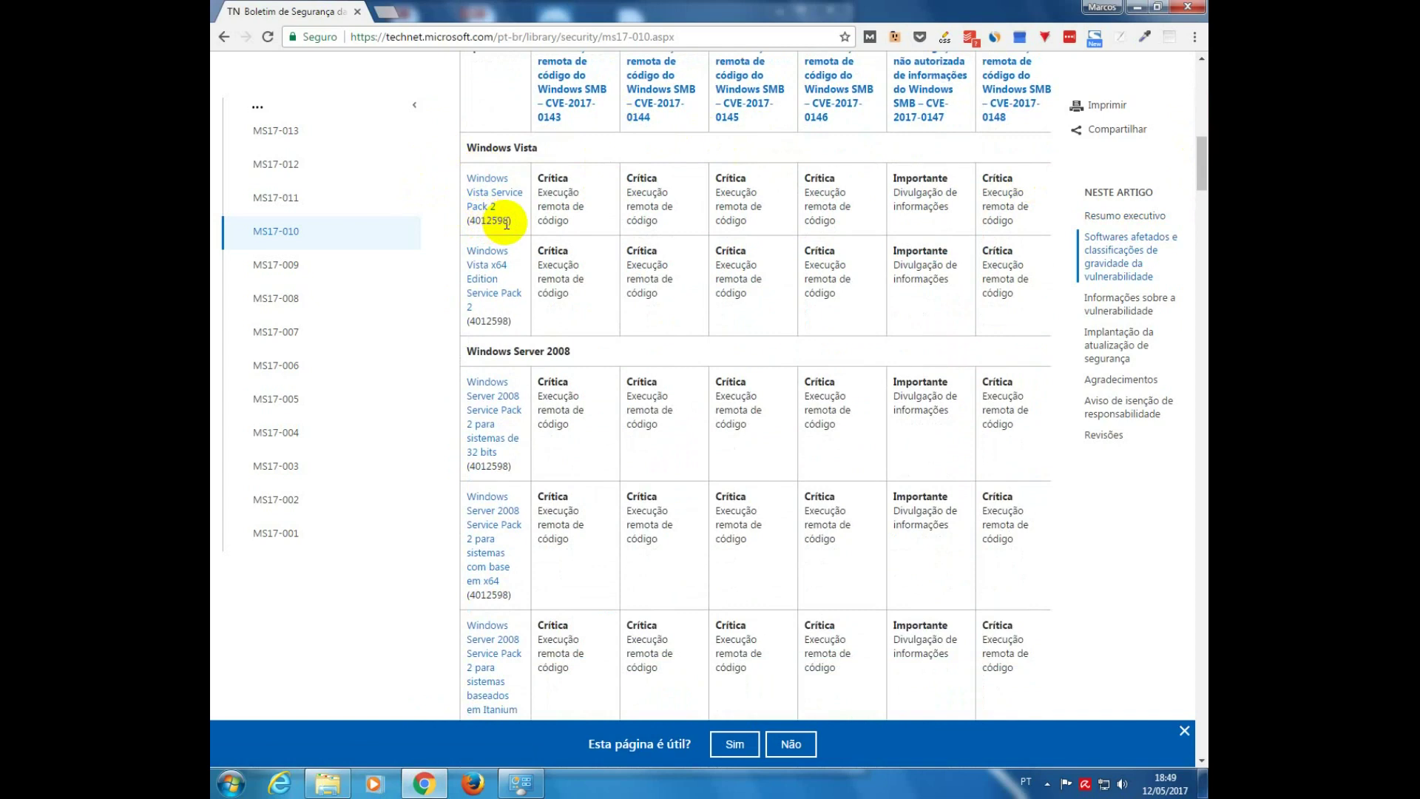
left_click(1202, 213)
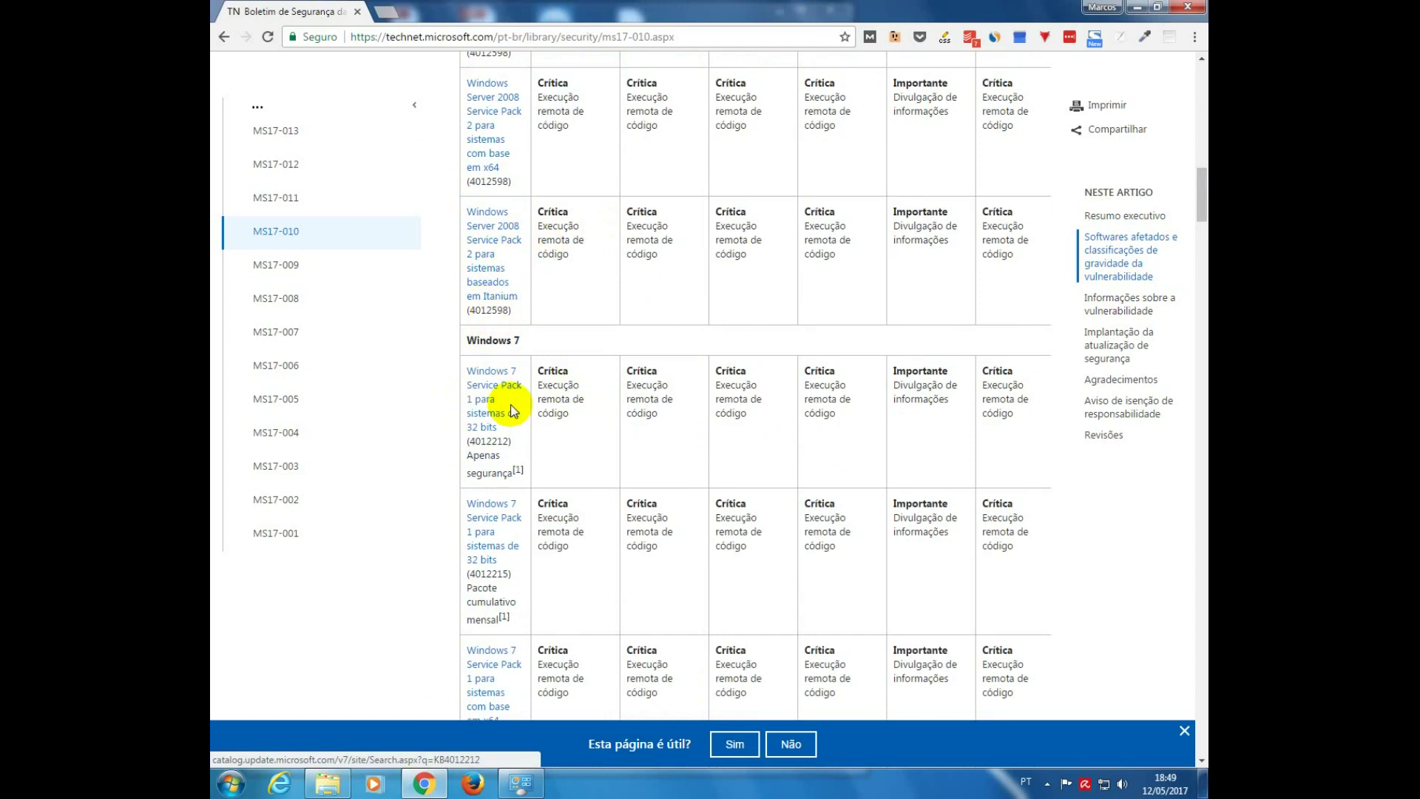
left_click_drag(1202, 218, 1202, 236)
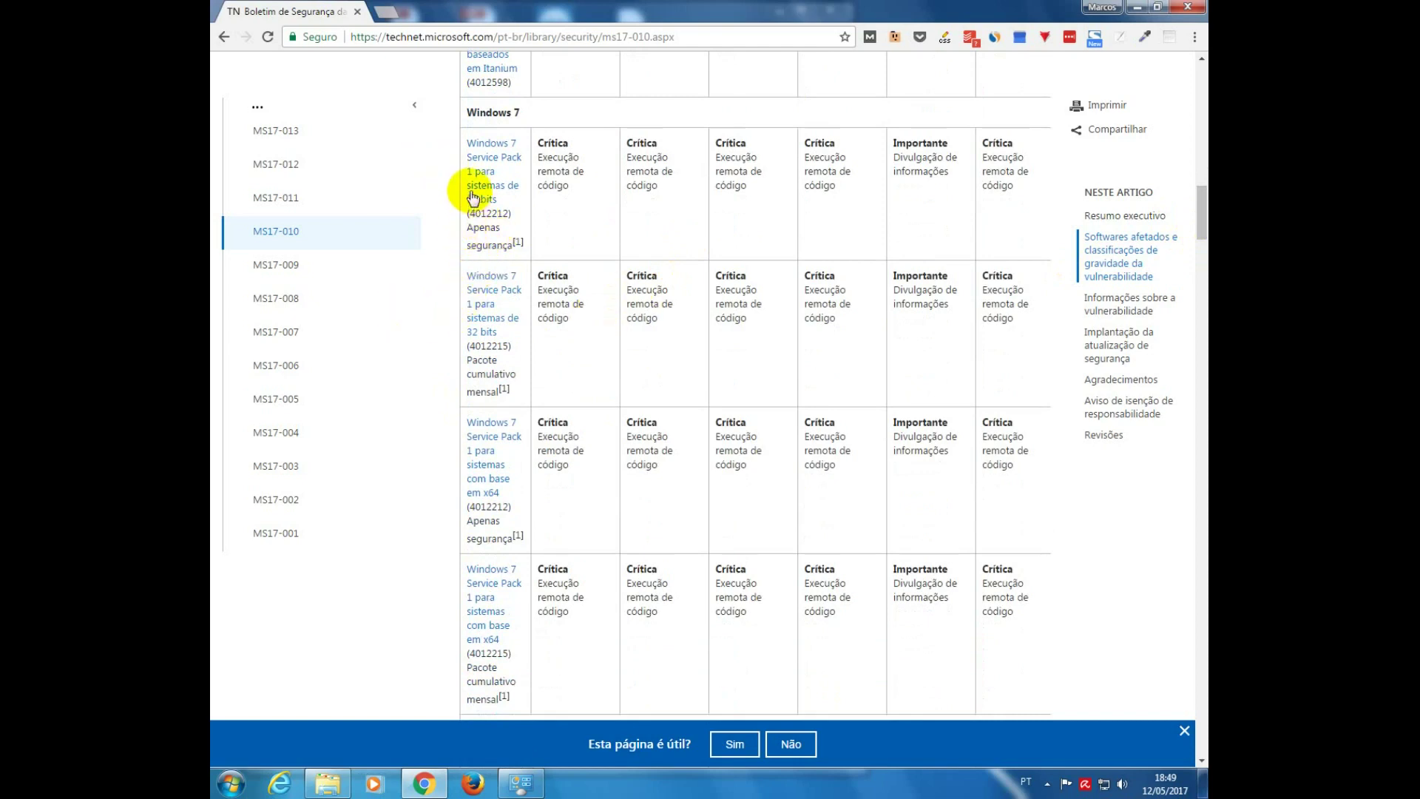
left_click(482, 291)
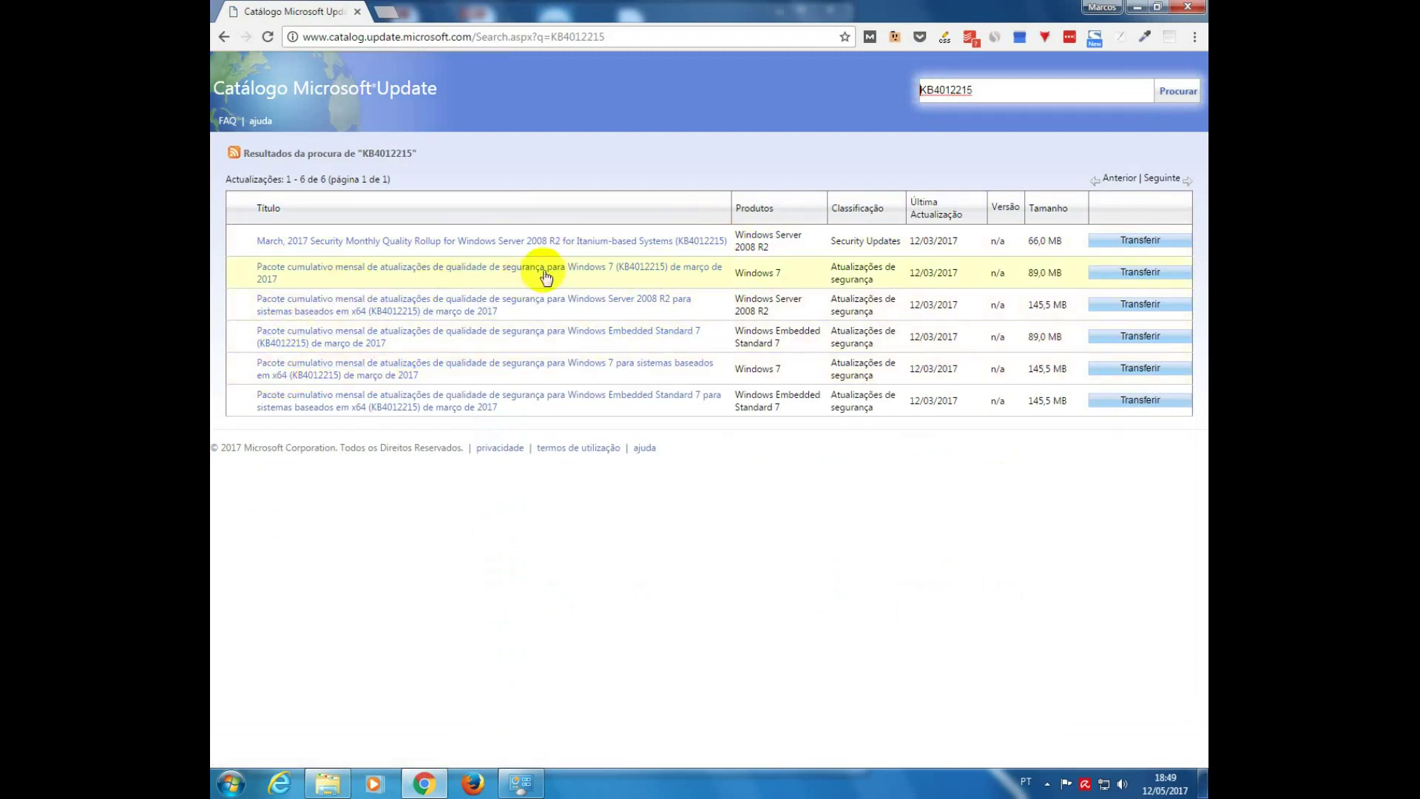
- Download the 89.0 MB KB4012215 x86 .msu package for Windows 7 from the update catalog
left_click(1160, 274)
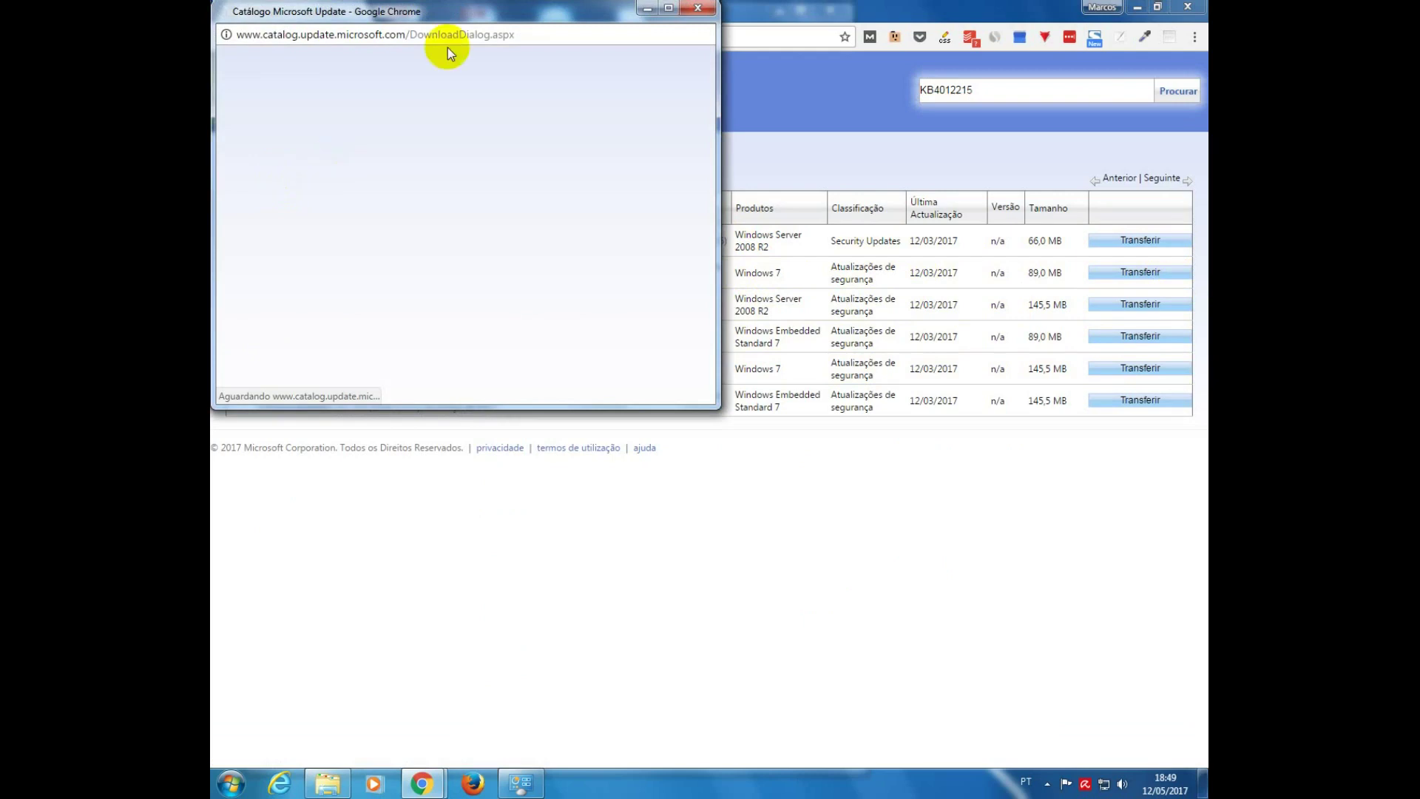
left_click_drag(523, 13, 675, 285)
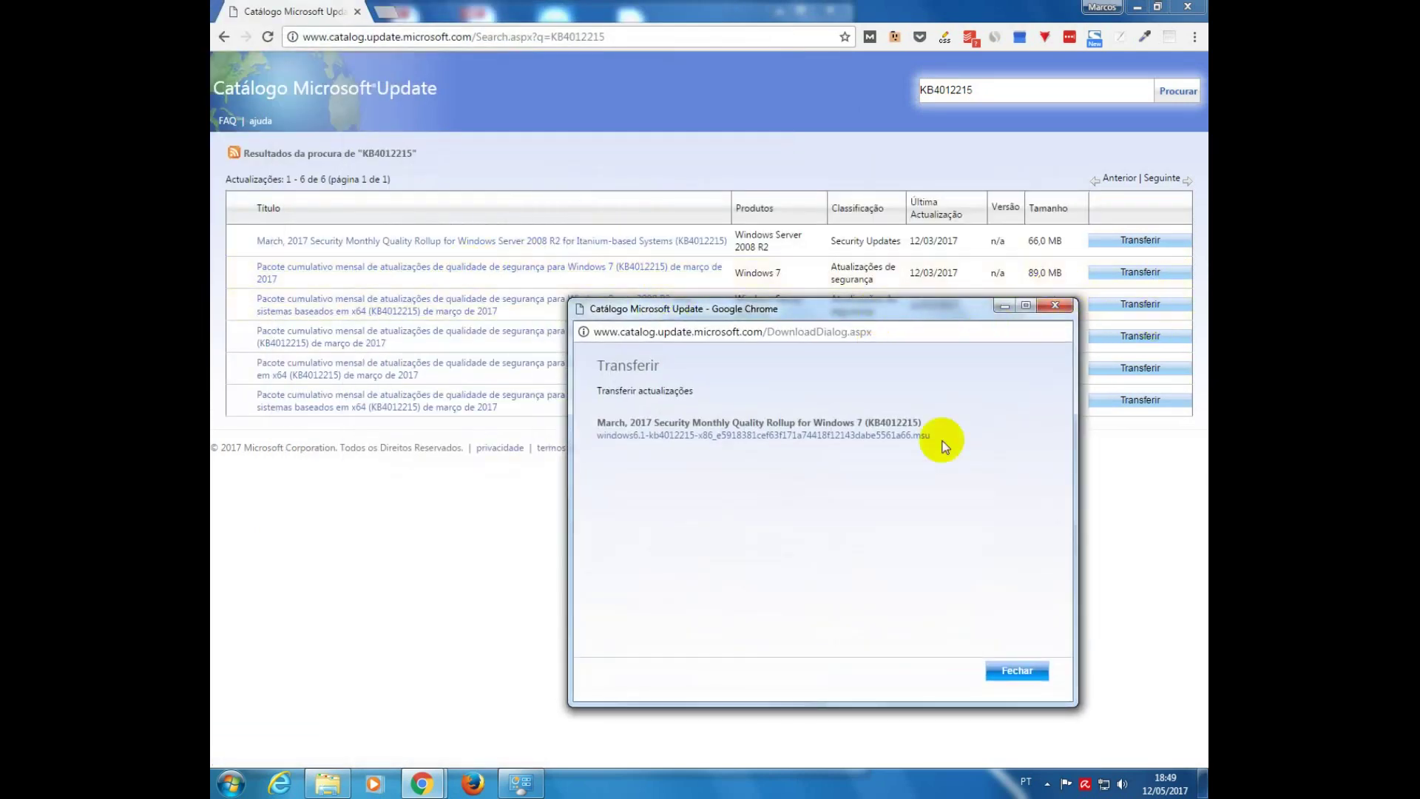
left_click(810, 435)
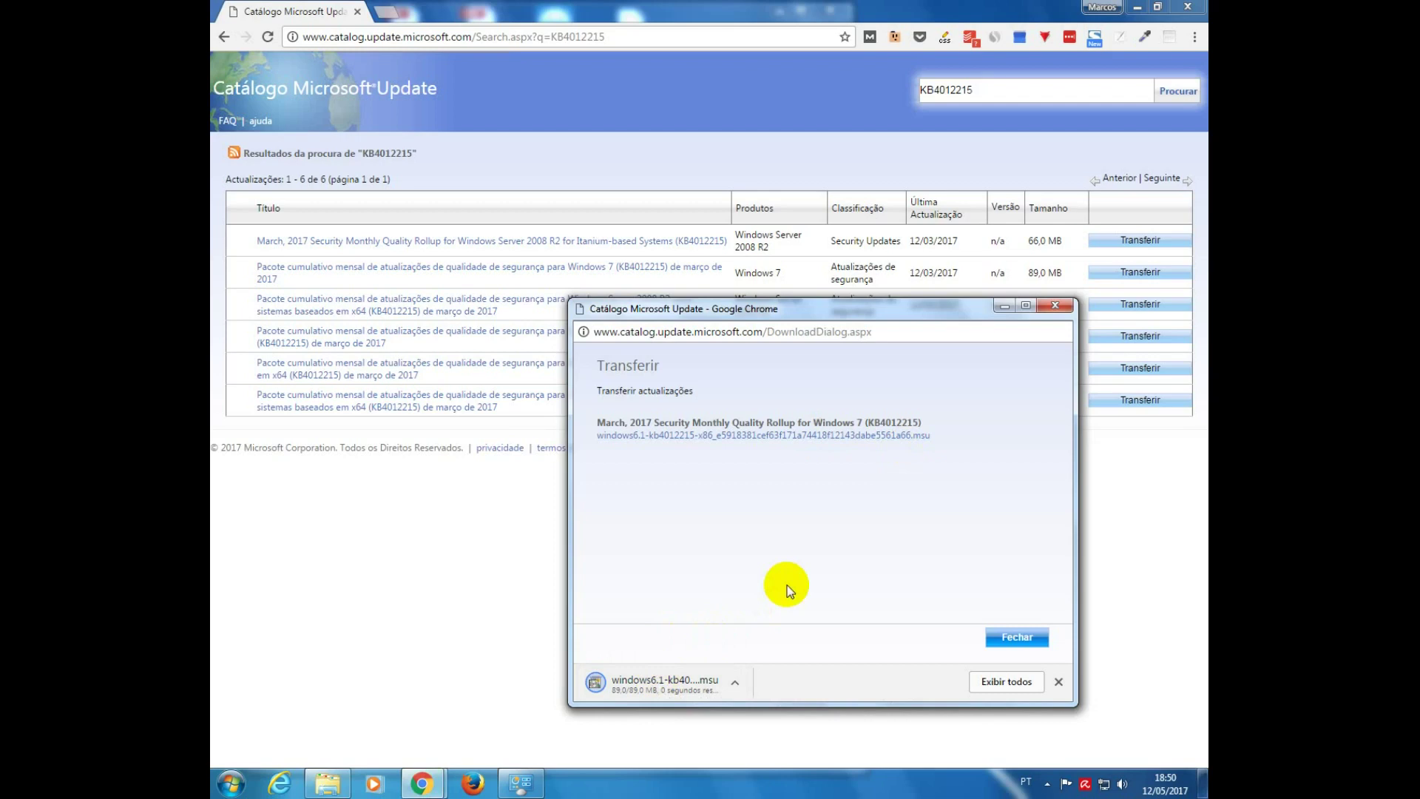
- Open the computer's system properties to check whether Windows is 32-bit or 64-bit, and close them
left_click(229, 780)
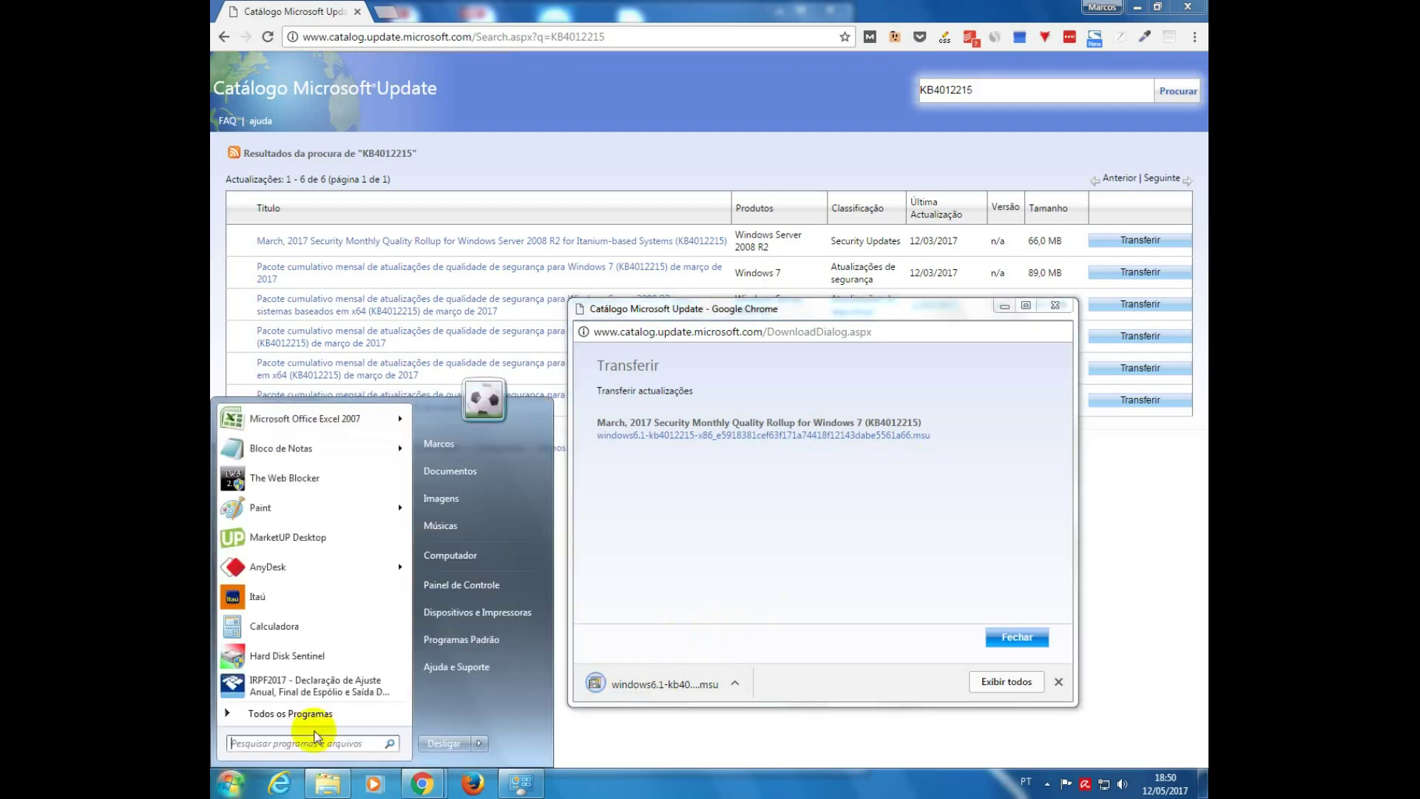
right_click(498, 560)
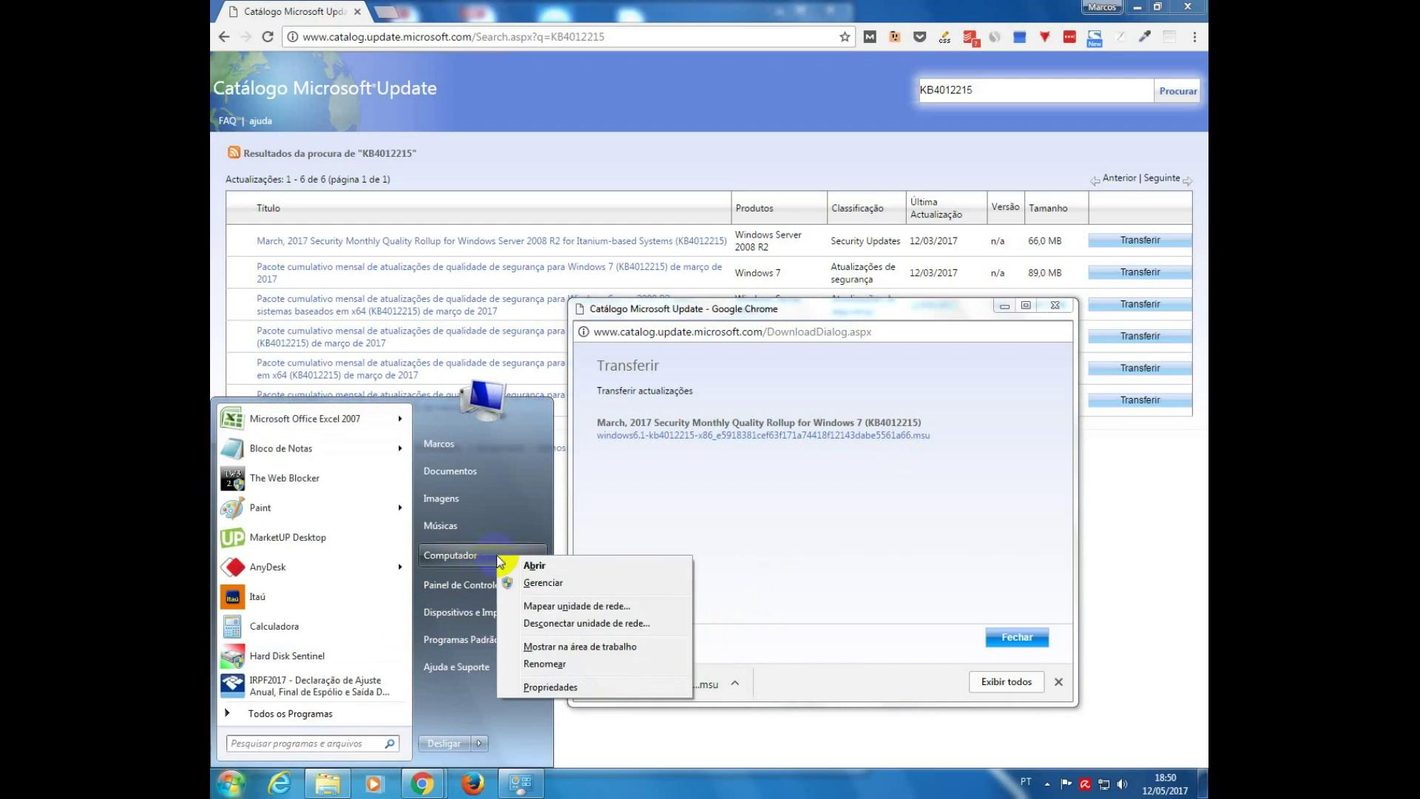
left_click(575, 690)
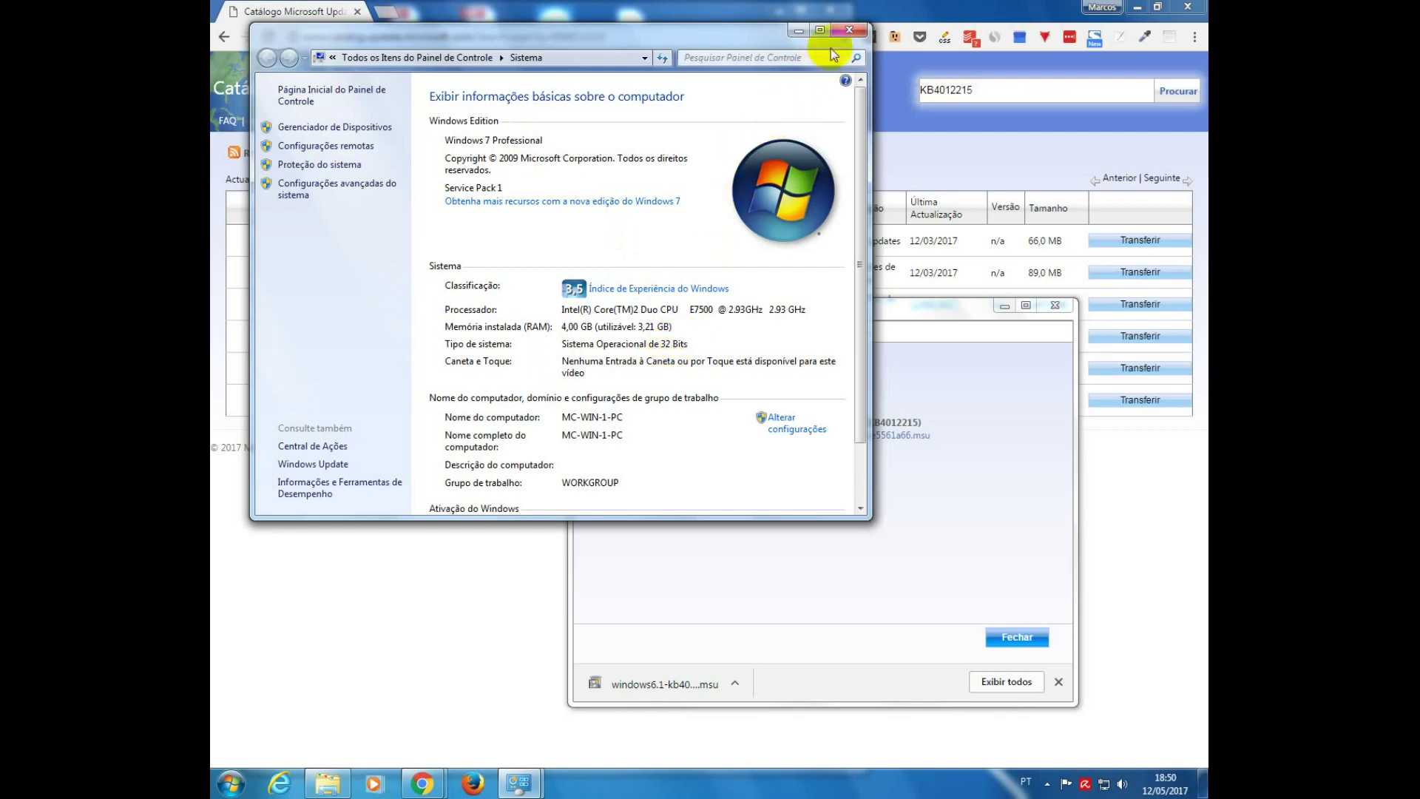
left_click(849, 32)
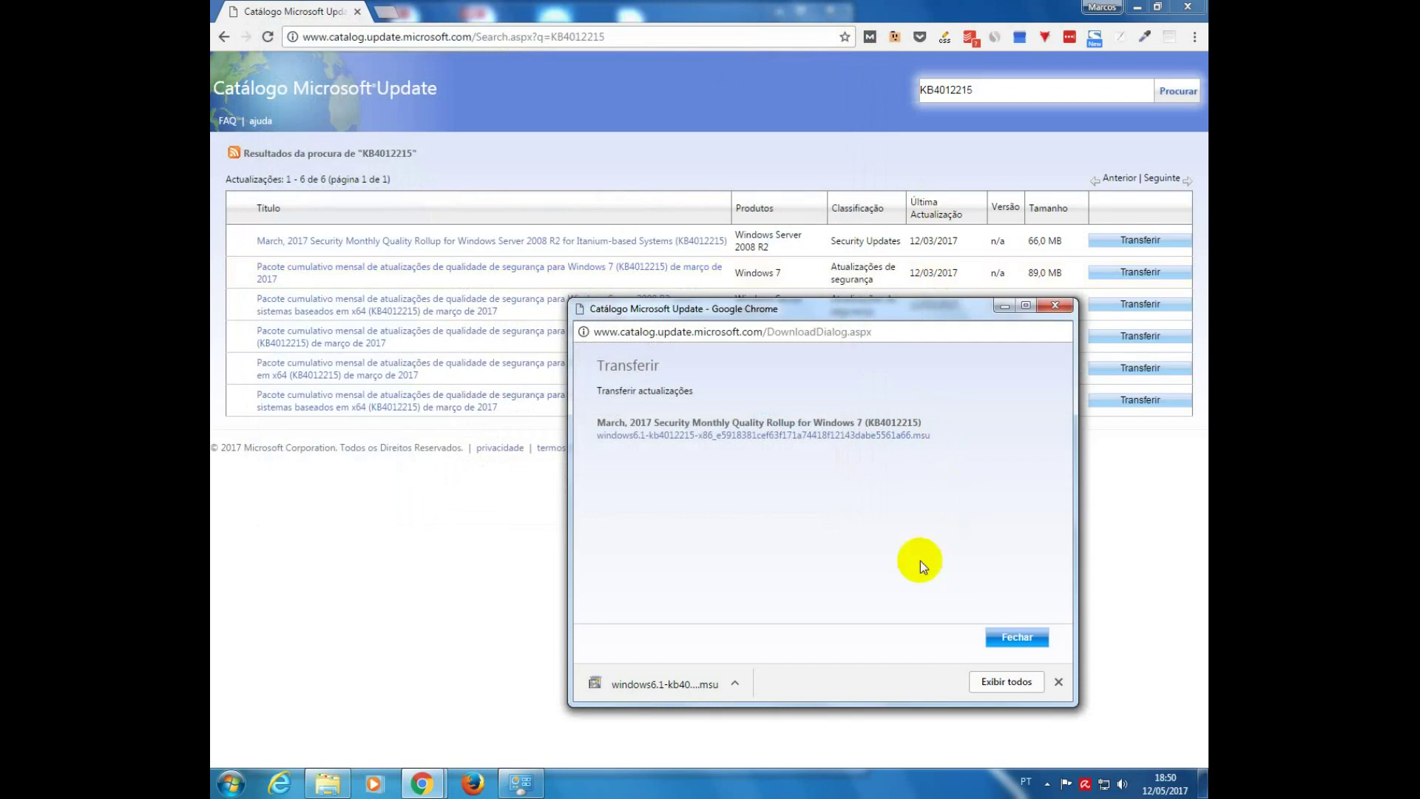
- Try to install the downloaded KB4012215 package, and close the installer message and the catalog's download window
left_click(667, 682)
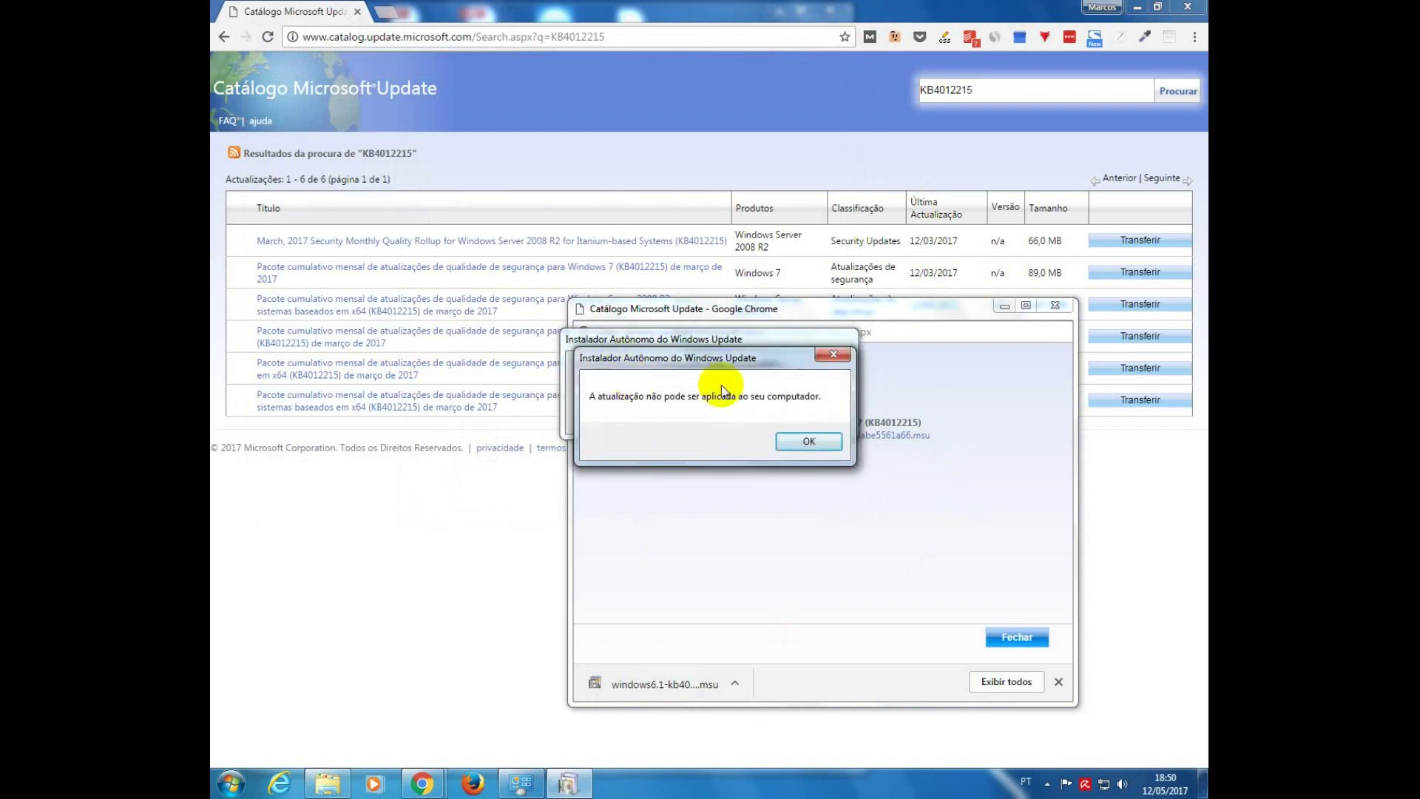
left_click(808, 442)
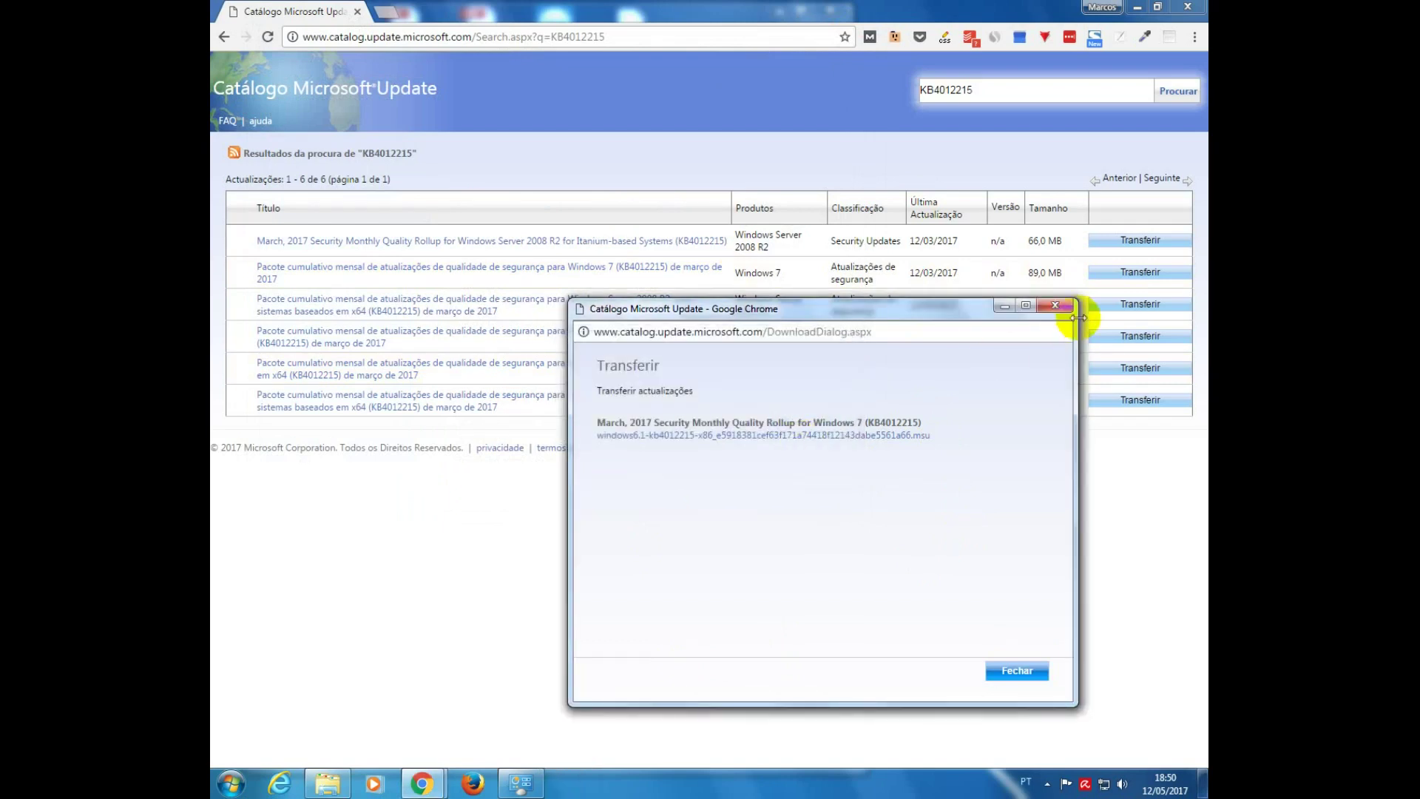
left_click(1051, 308)
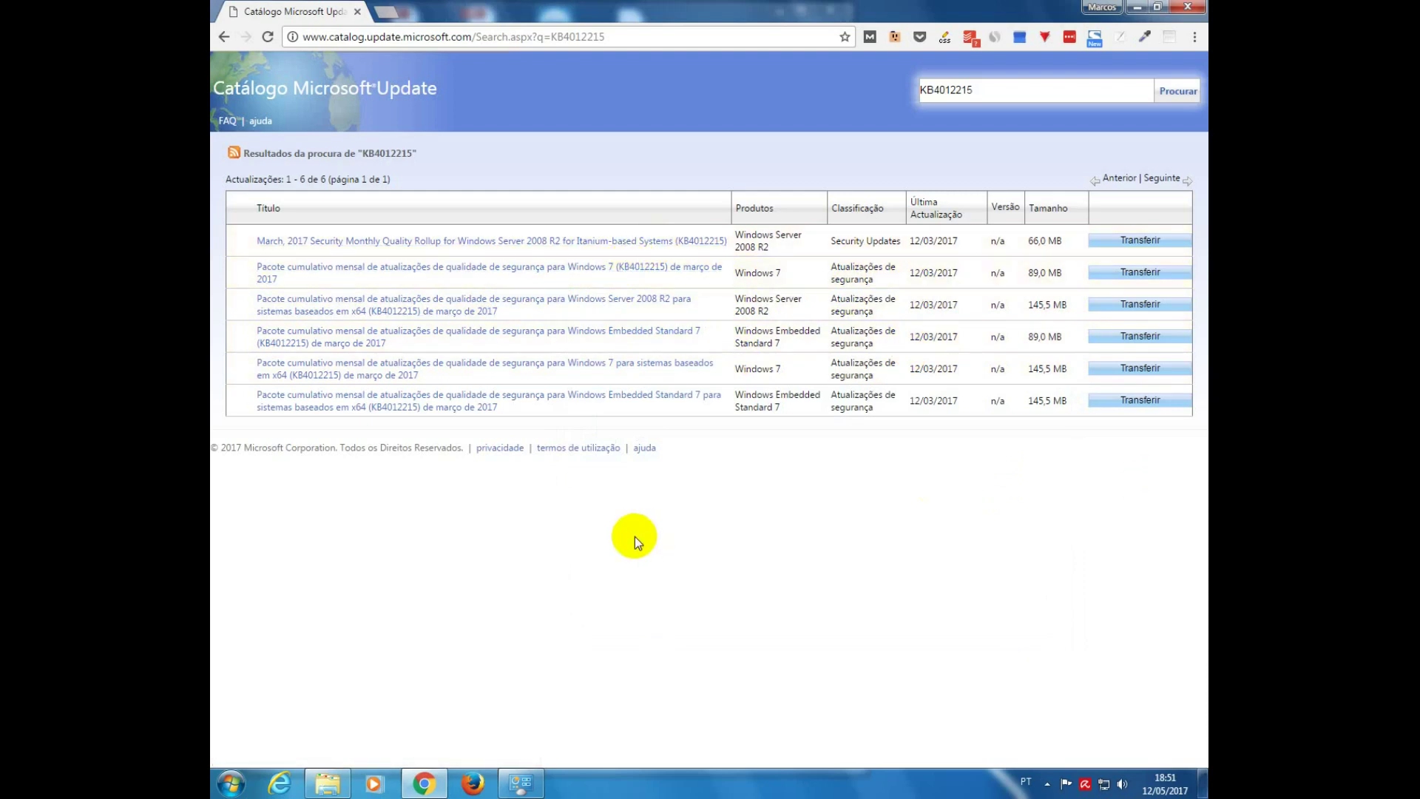
- Show the hidden notification area icons
left_click(1051, 782)
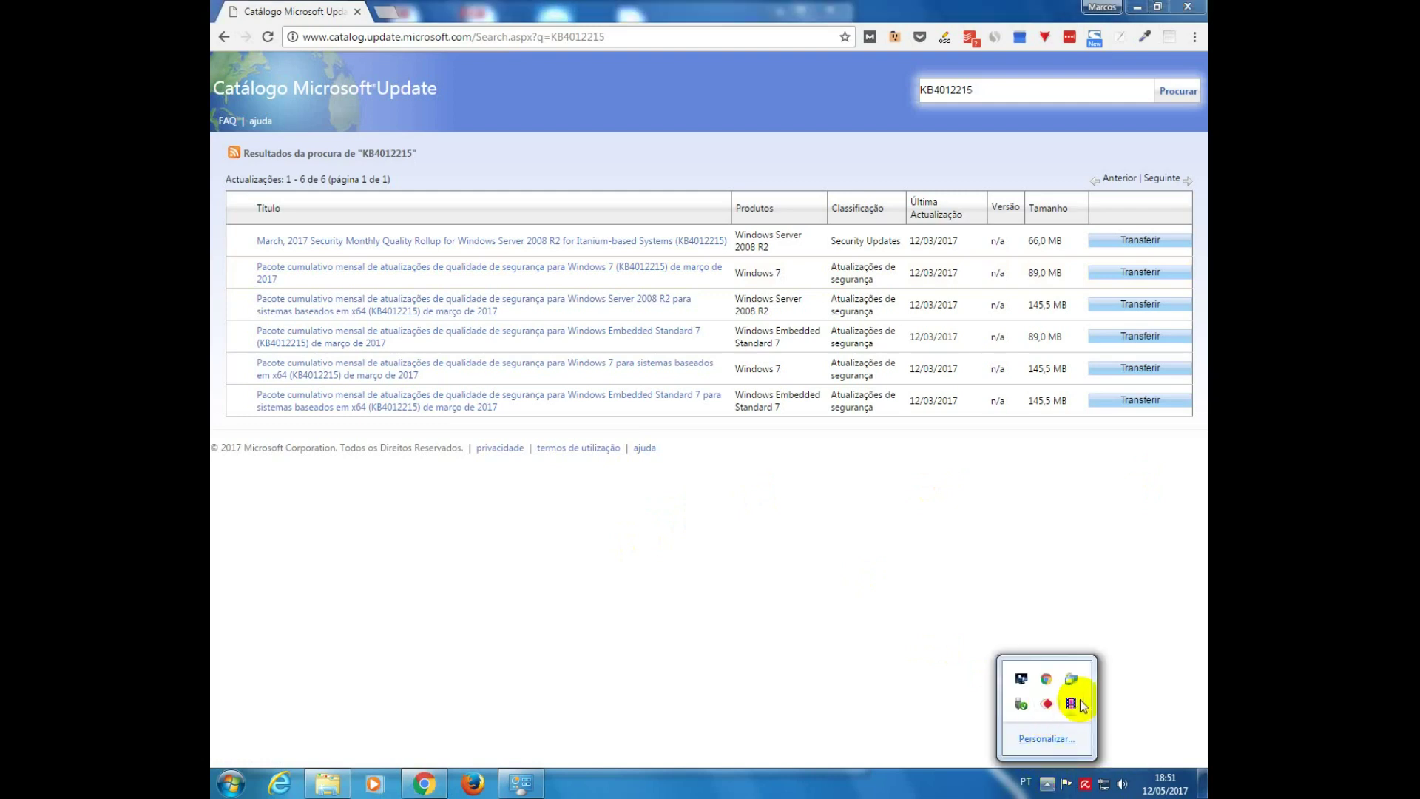